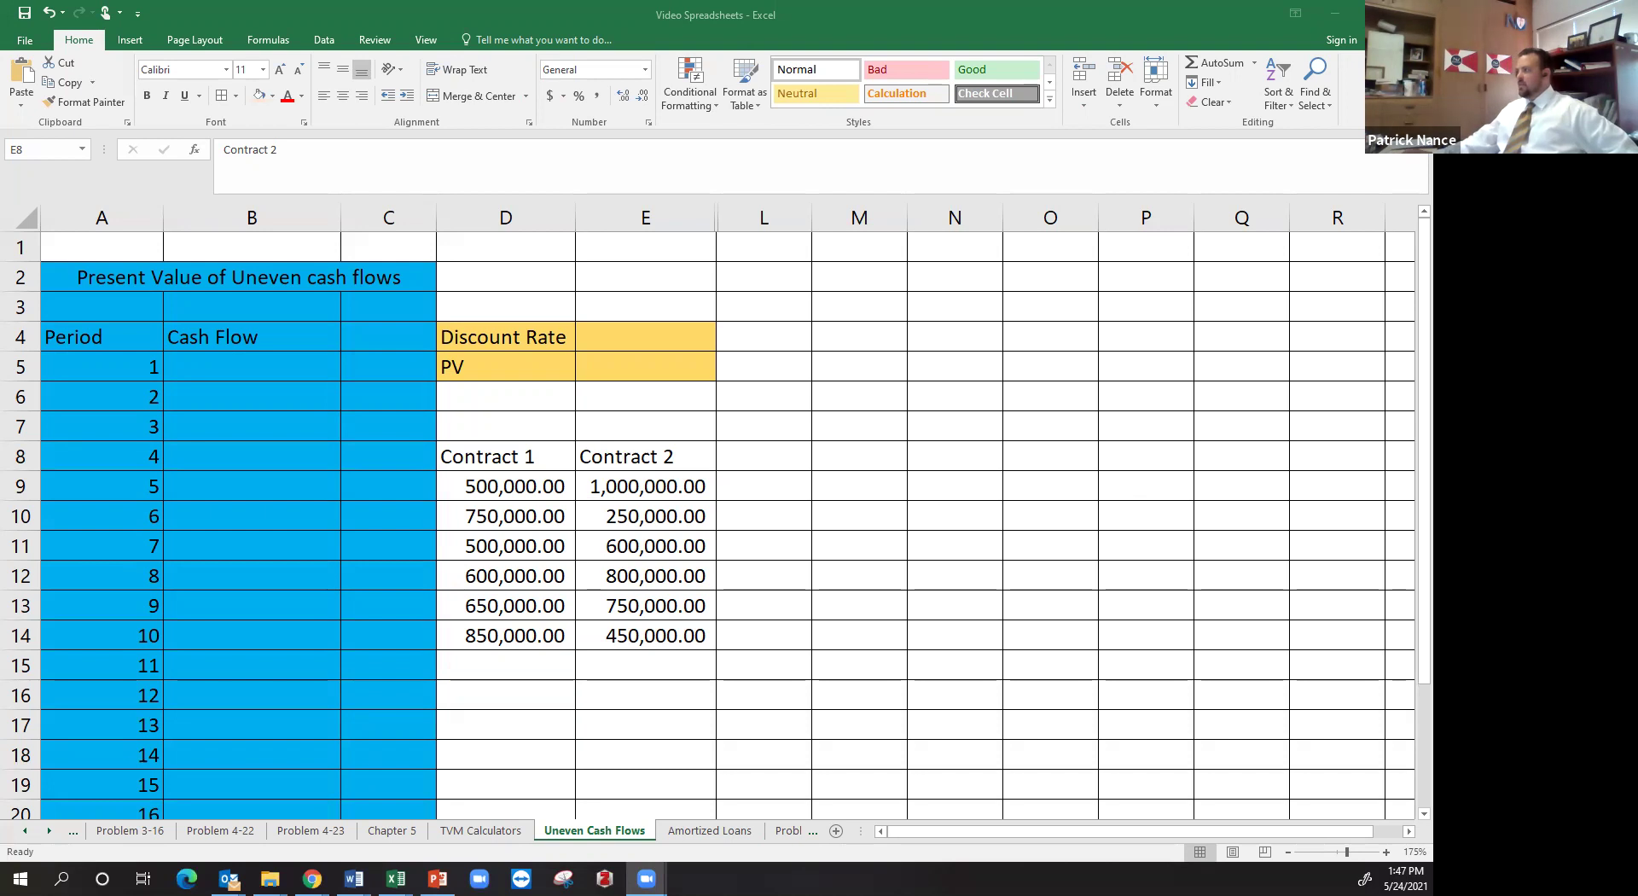
Examine the yearly cash flows listed under Contract 1 and Contract 2
key(alt+Tab)
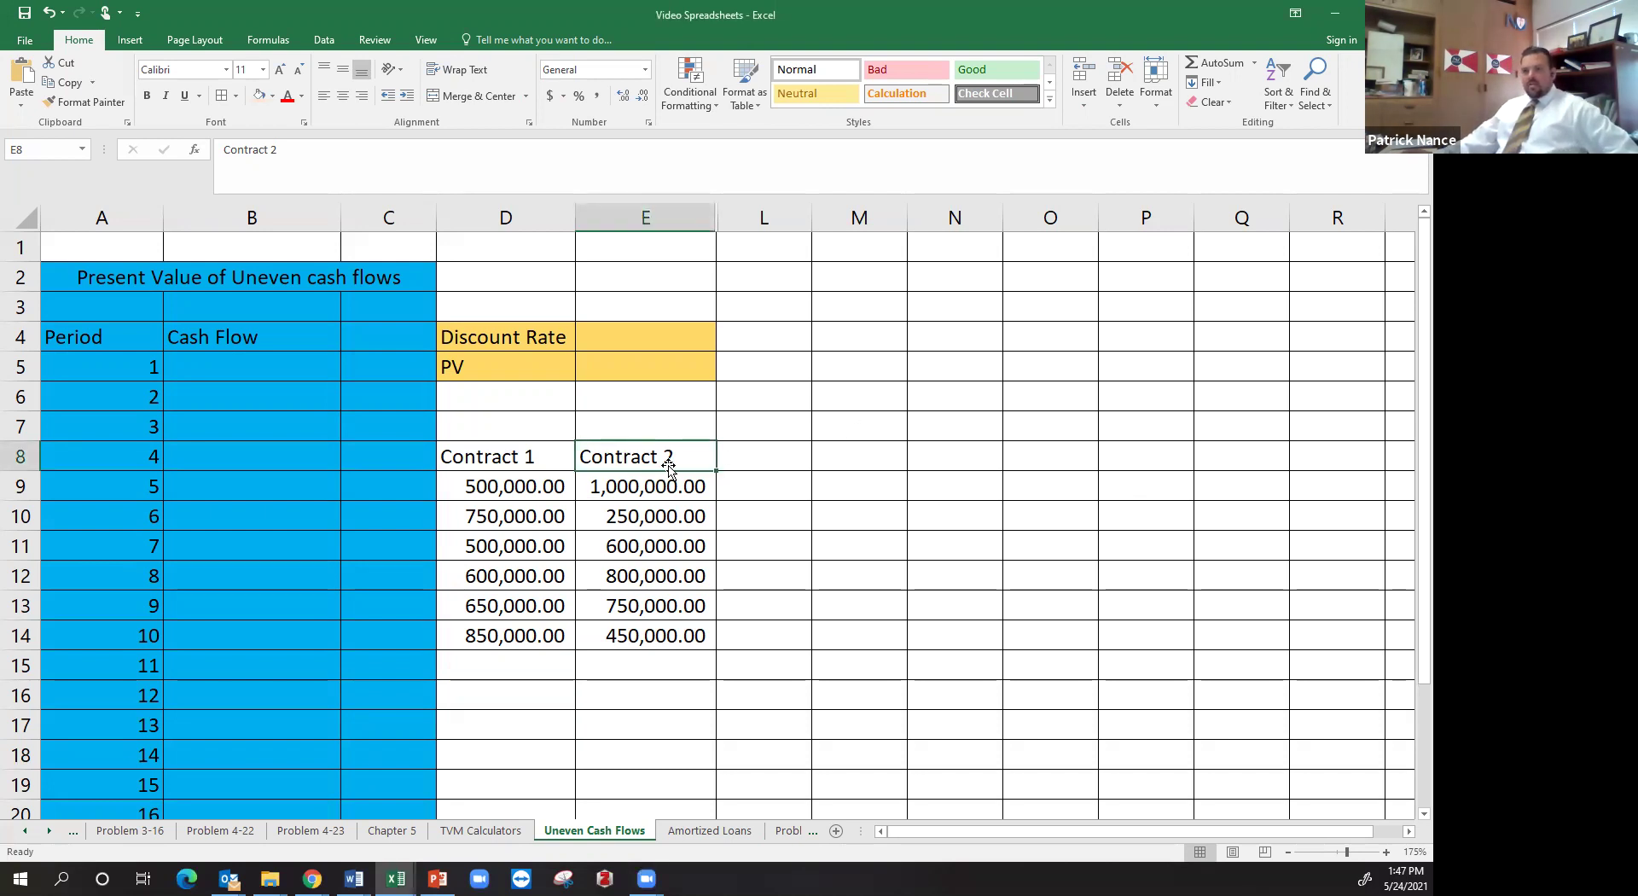
click(512, 460)
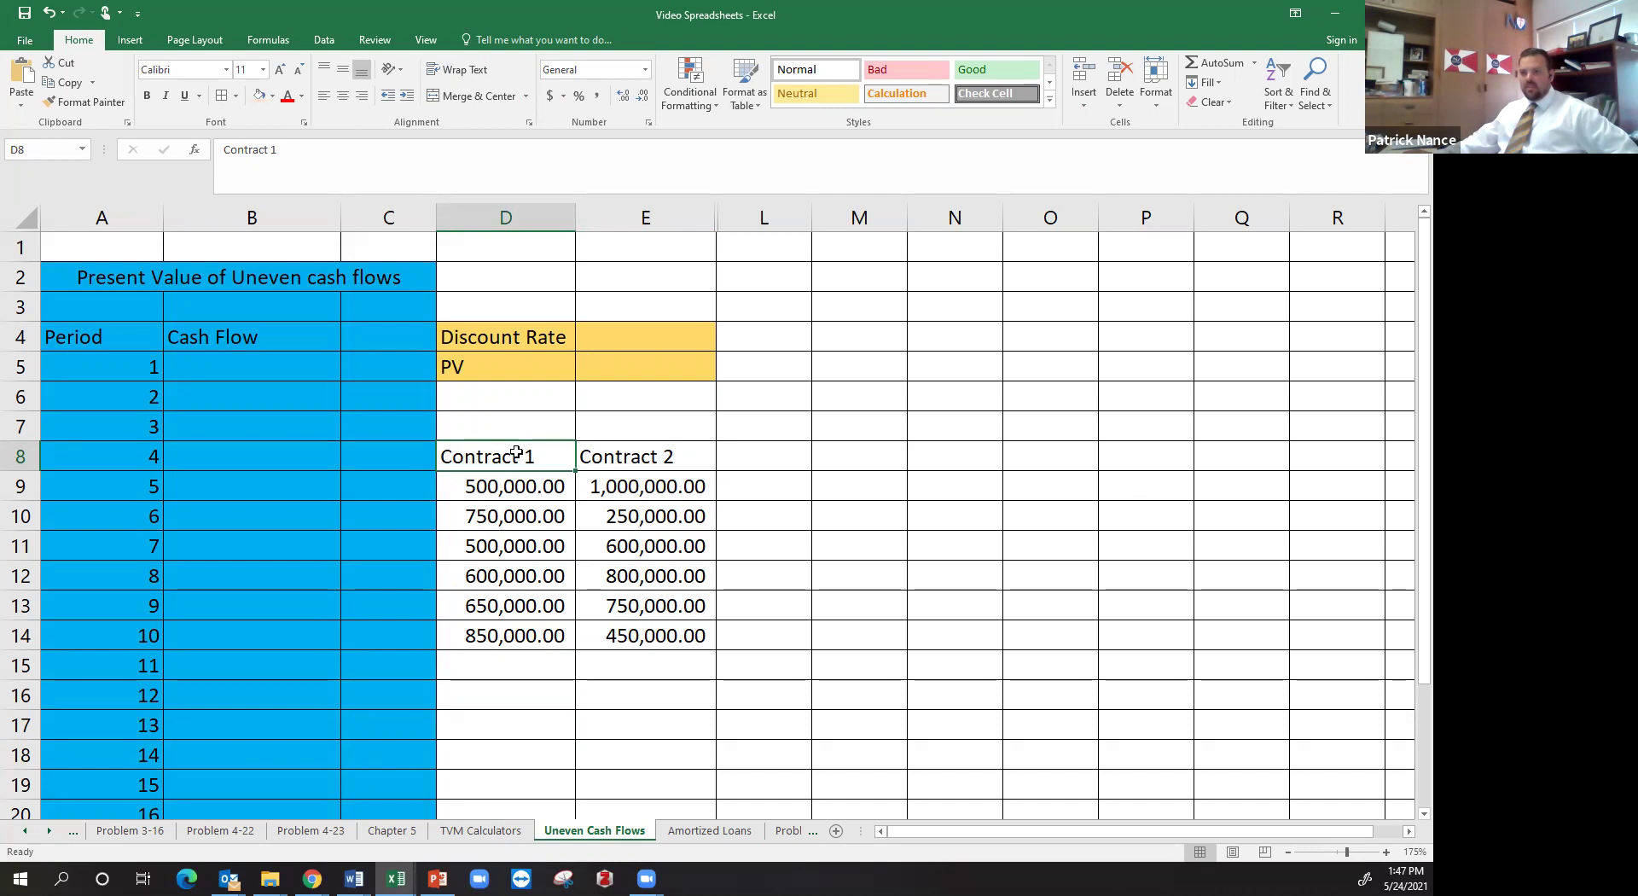
mouse_move(528, 456)
mouse_down()
mouse_move(597, 453)
mouse_move(564, 457)
mouse_up()
click(607, 459)
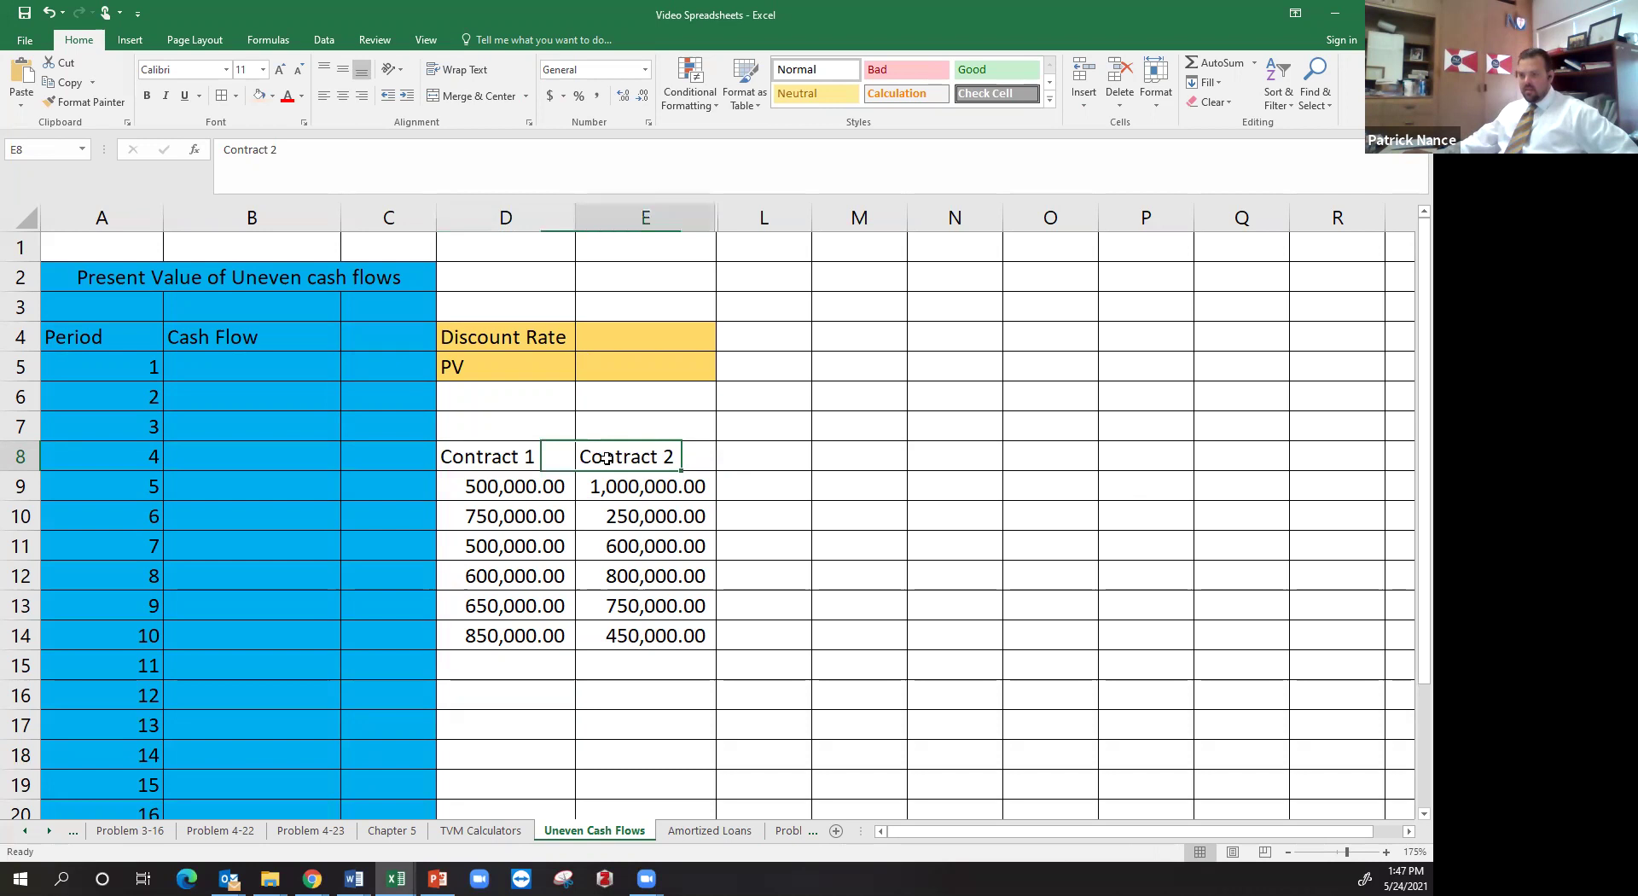
click(528, 488)
drag(528, 488, 541, 640)
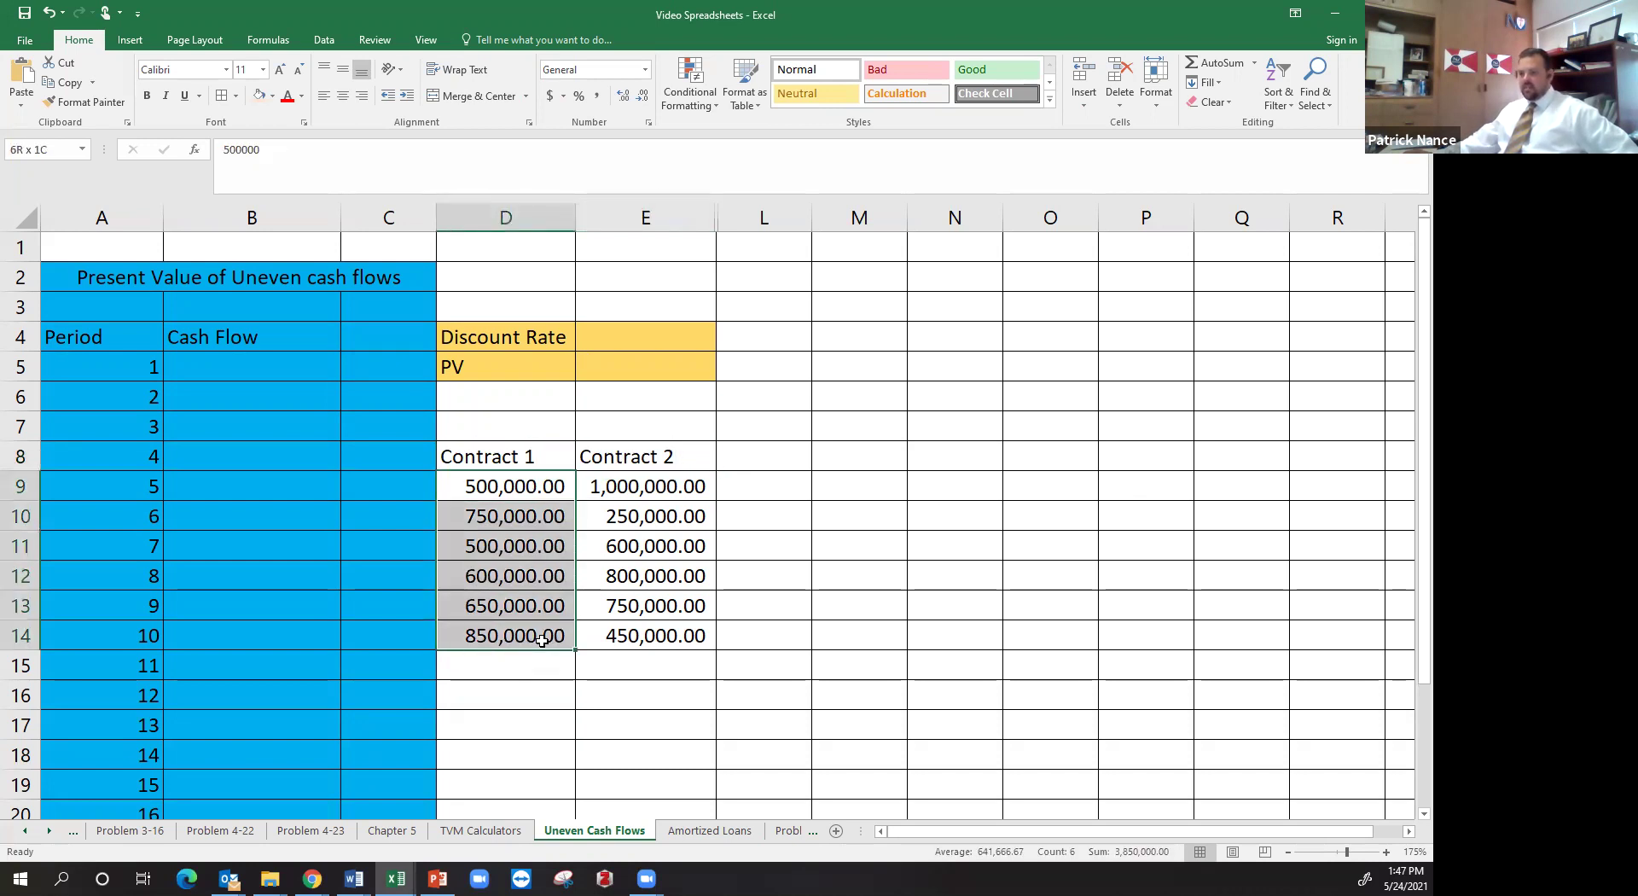
drag(636, 488, 636, 618)
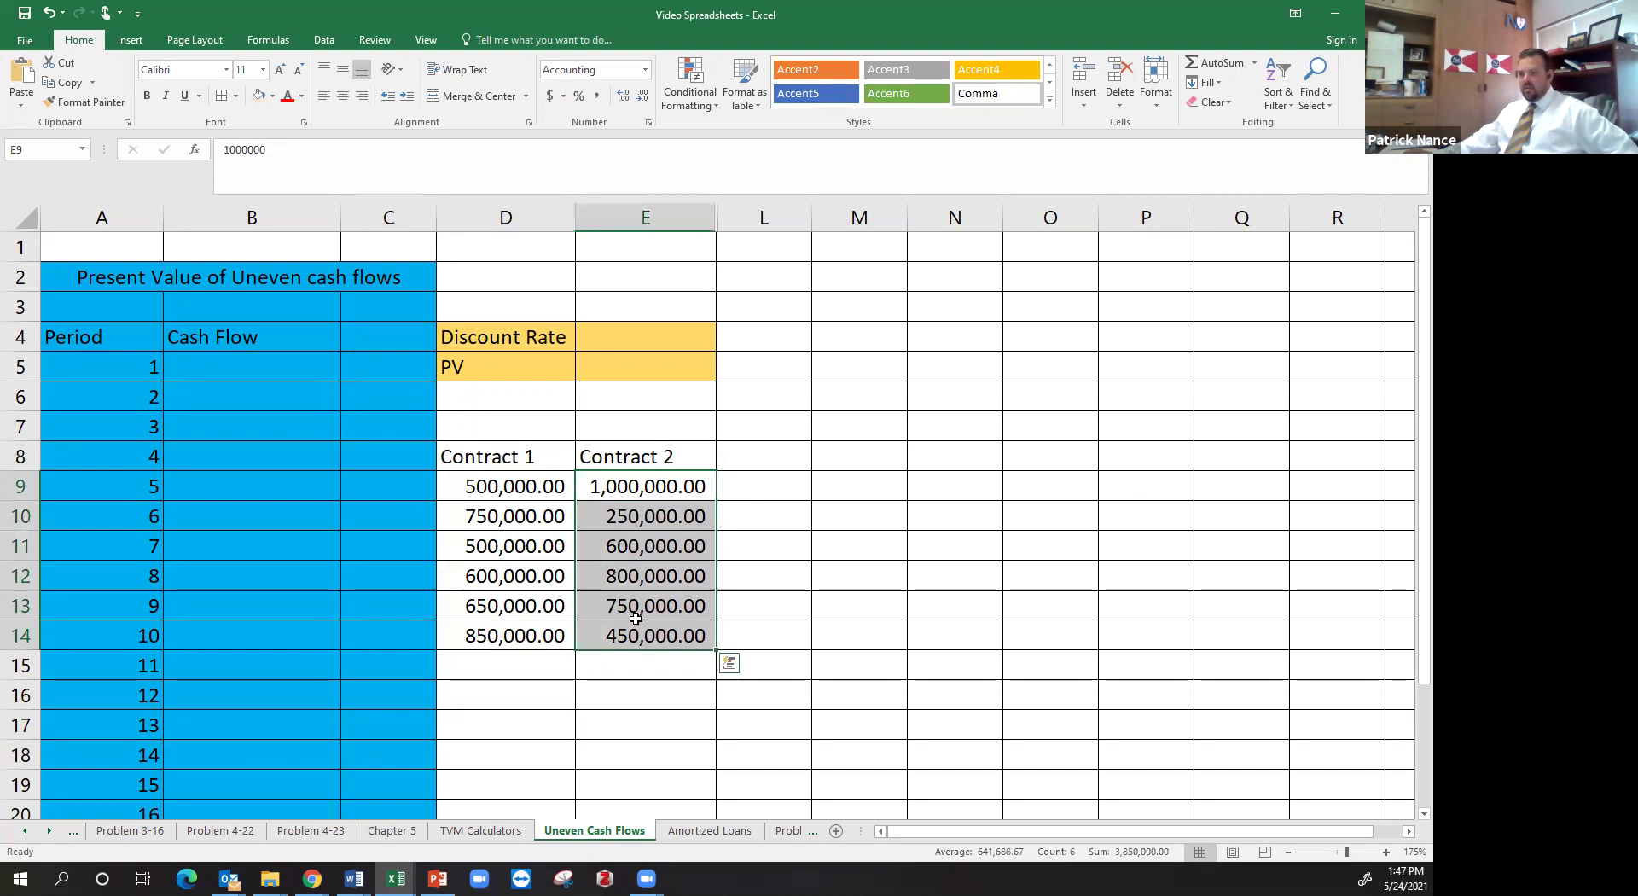
Insert a column before the Contract 1 column and enter the heading Years in D8
click(512, 219)
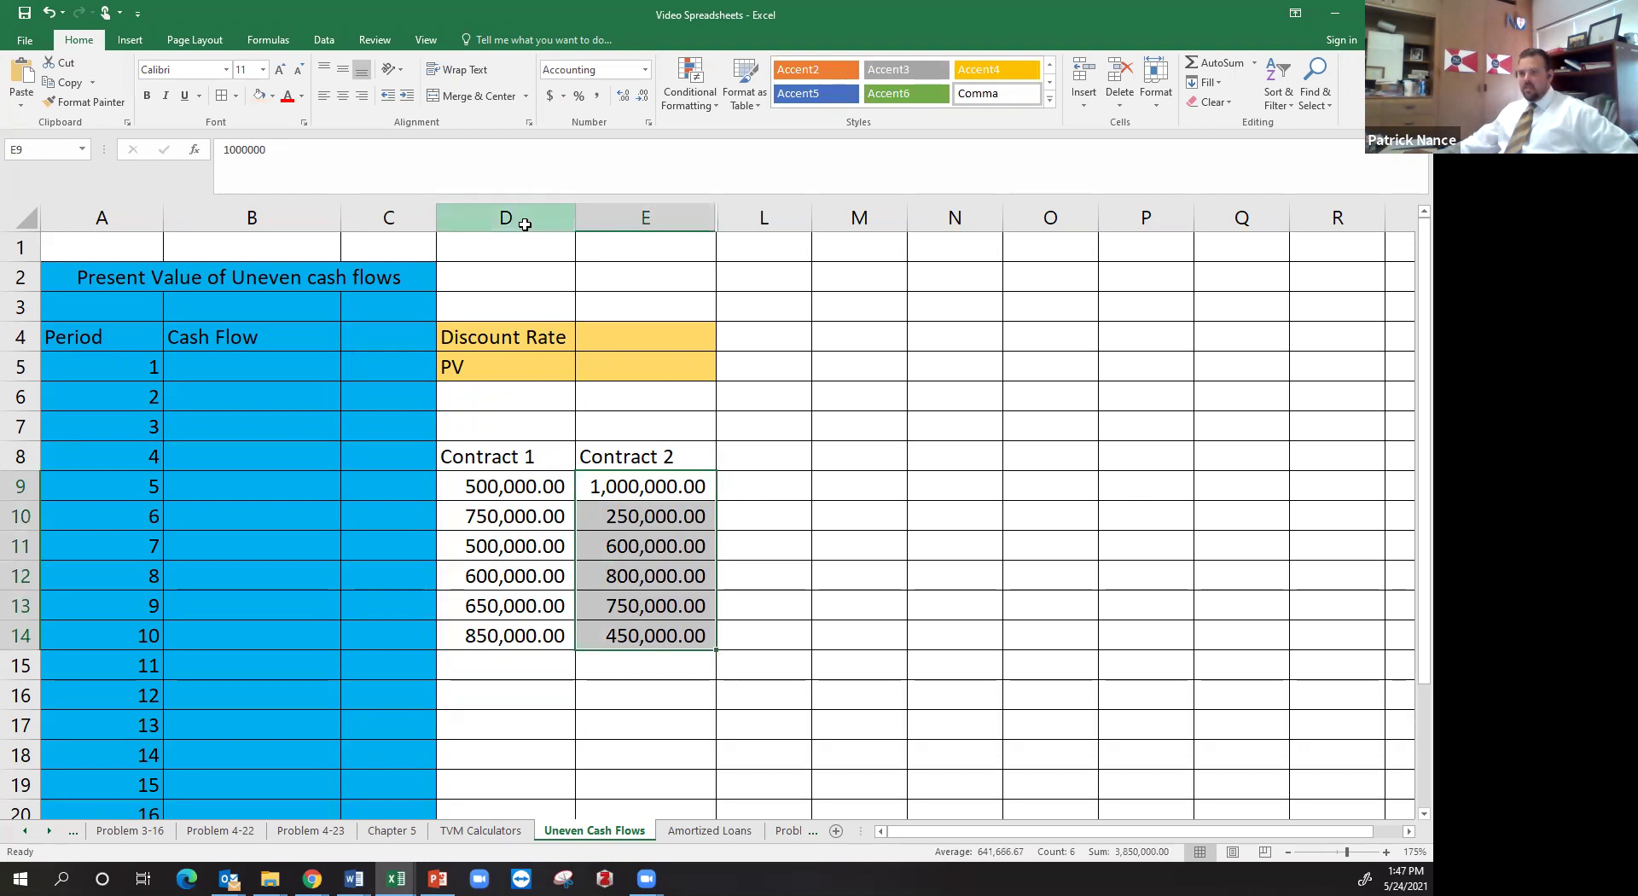
right_click(530, 224)
click(559, 344)
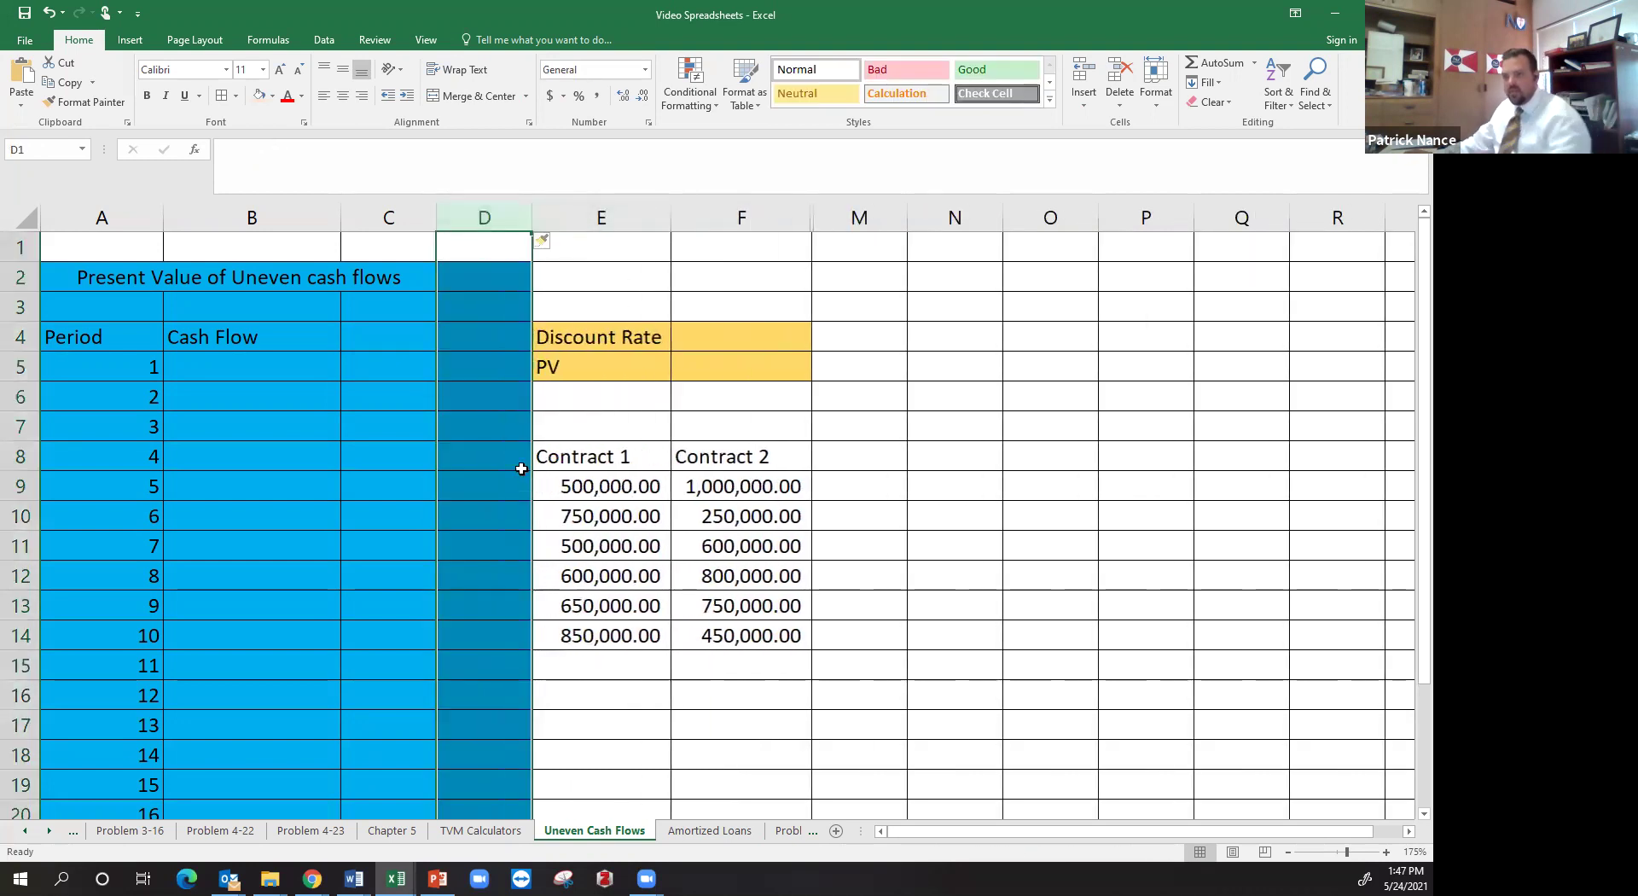
click(521, 468)
text(Years)
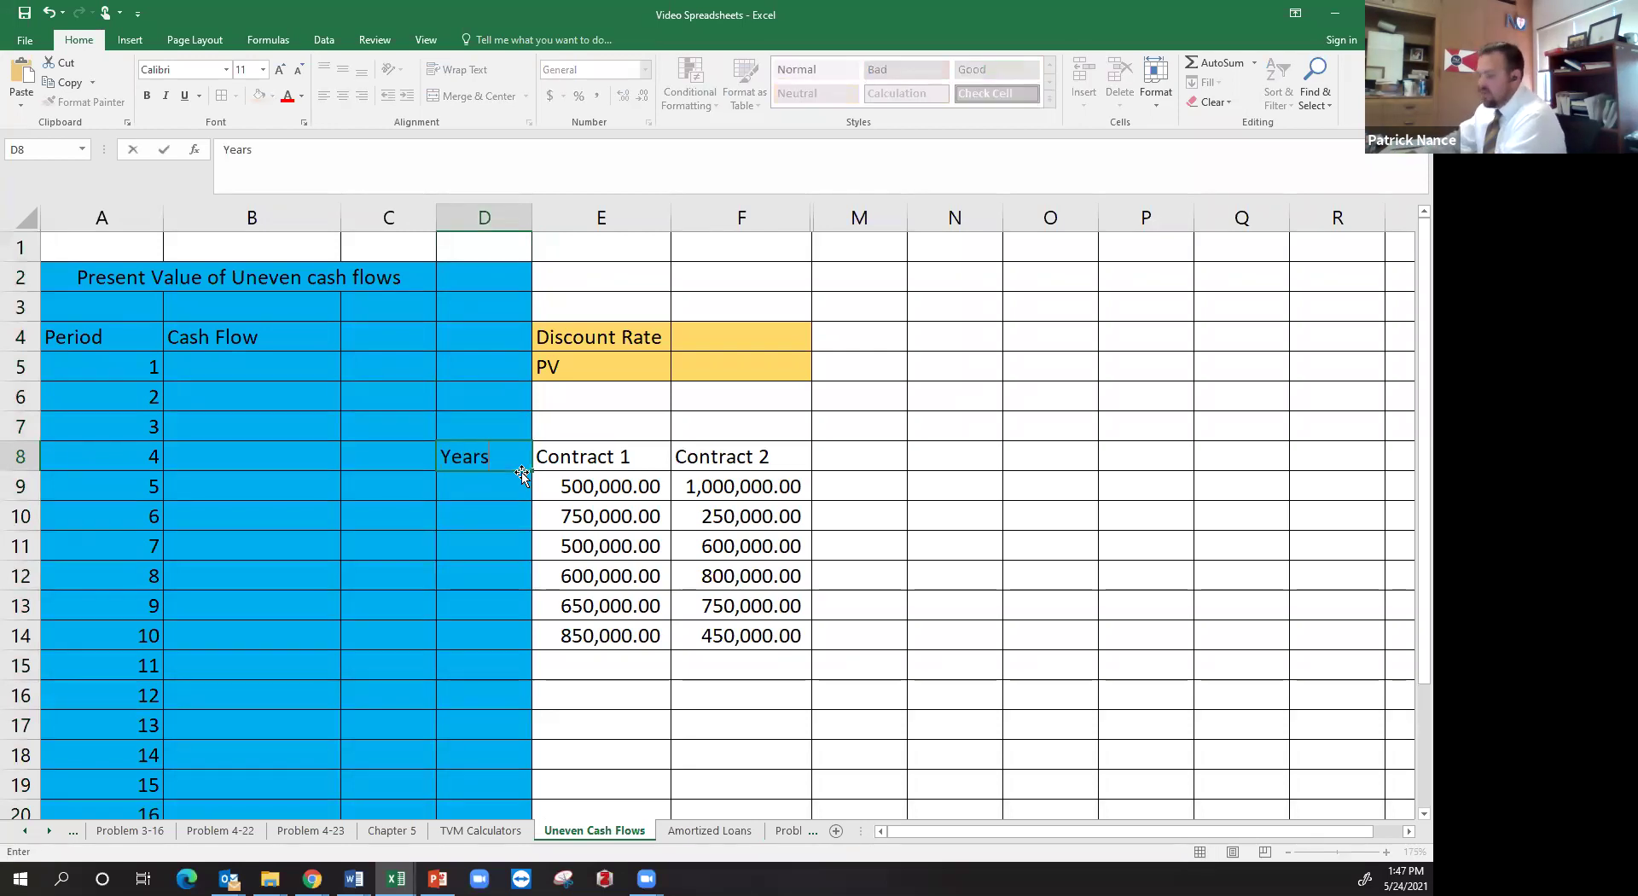
key(Return)
Number the contract years 1 through 6 in cells D9 to D14
text(21)
key(BackSpace)
text(1)
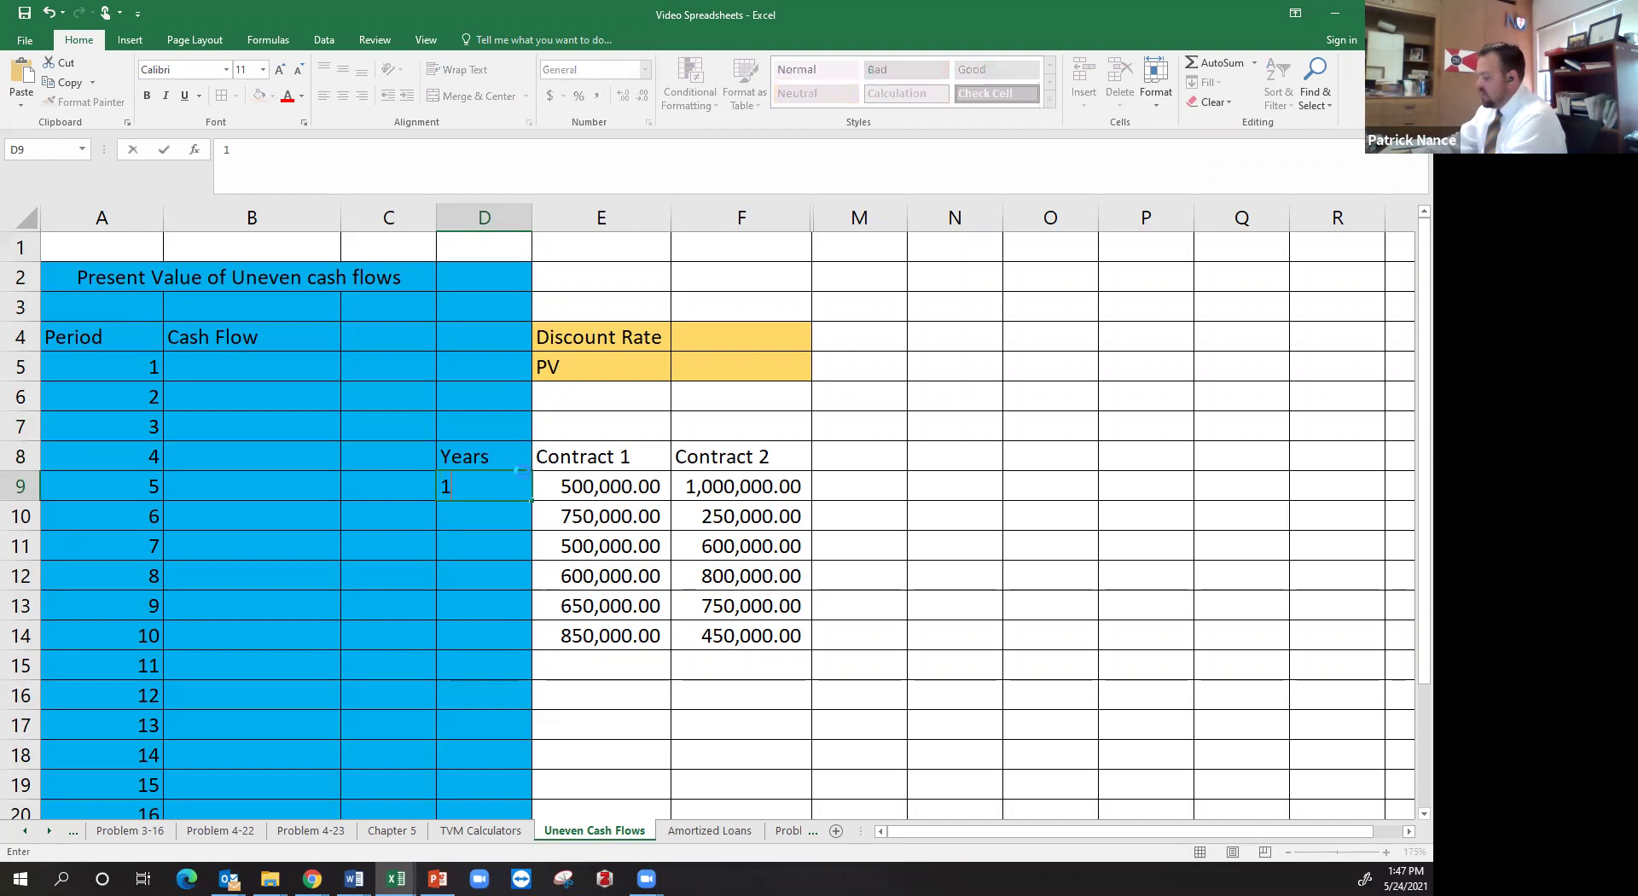
key(Return)
text(2)
key(Return)
text(3)
key(Return)
text(4)
key(Return)
text(5)
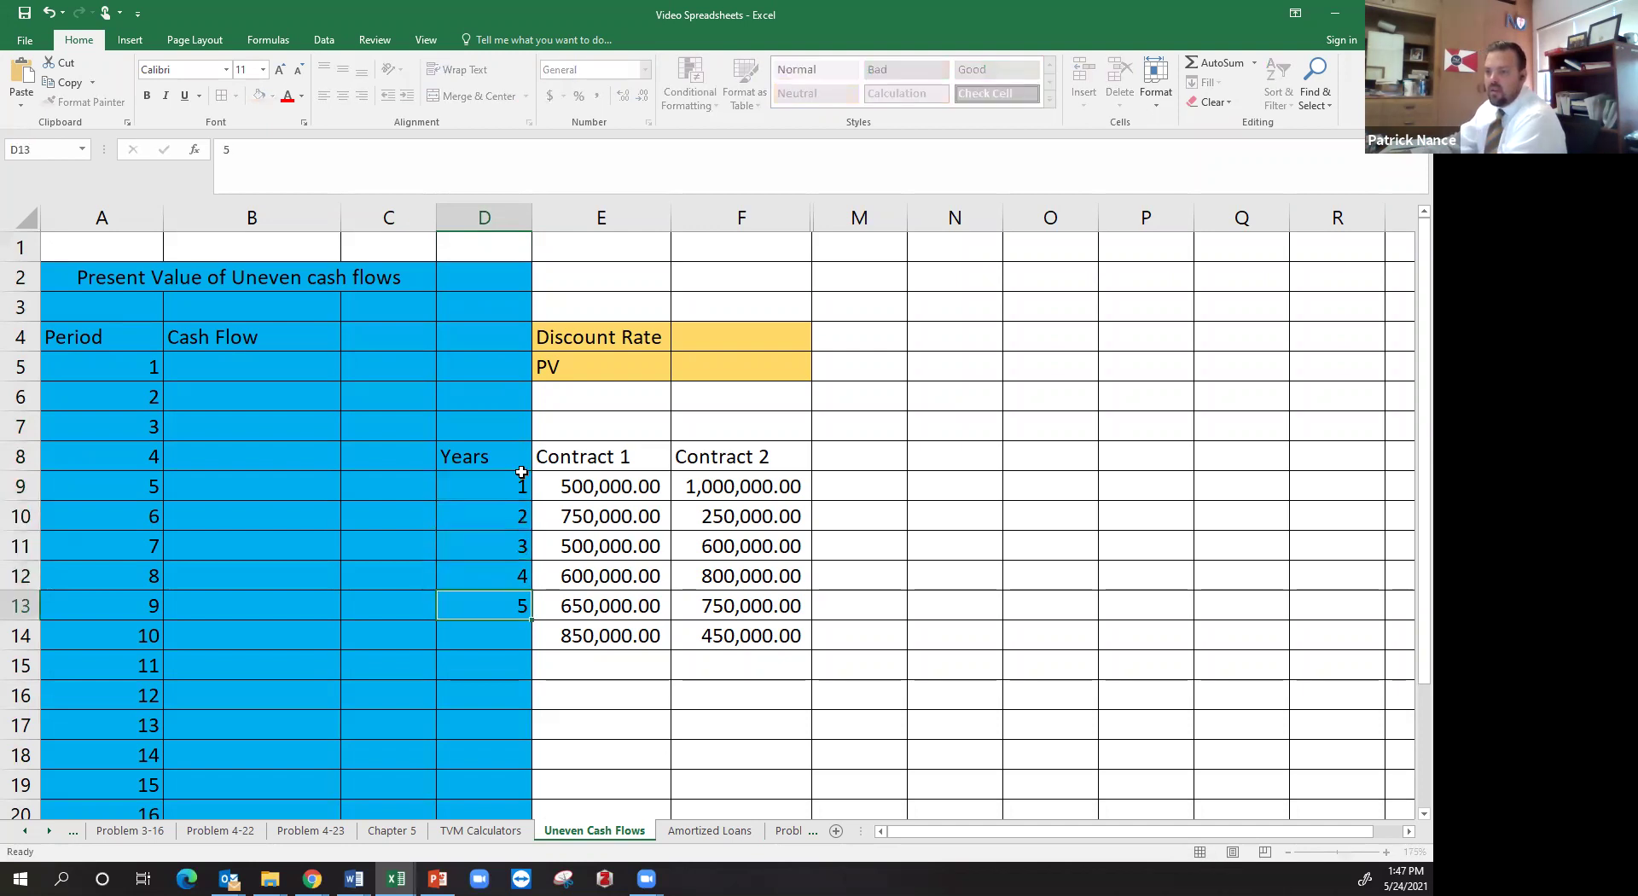
key(Return)
text(6)
key(Return)
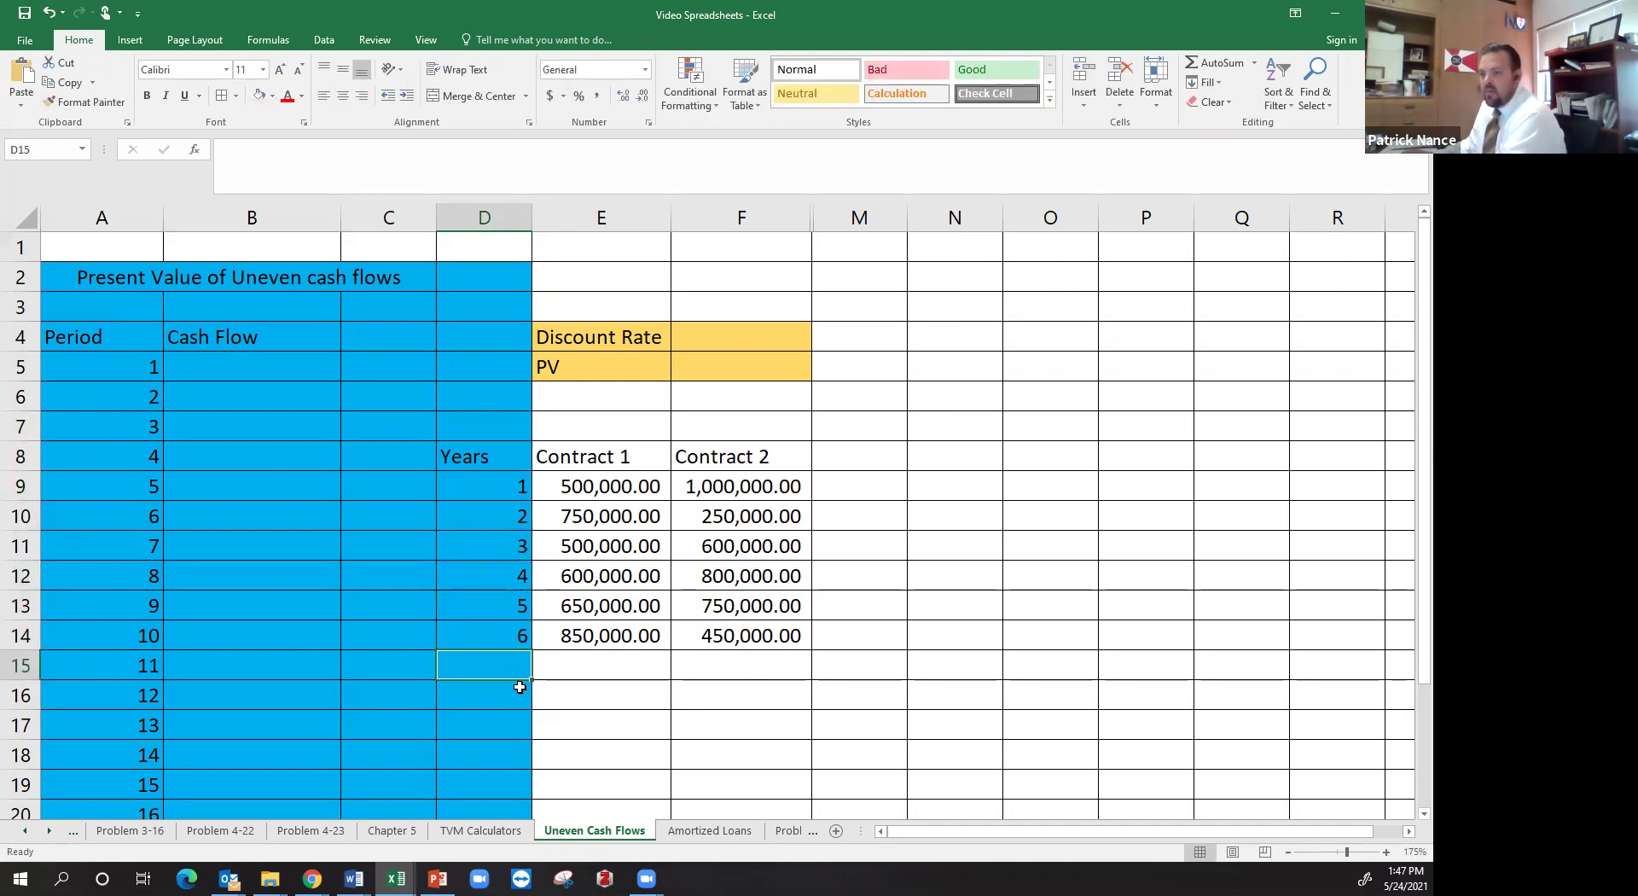
Label D16 Total and sum each contract's six payments in E16 and F16, starting with =SUM(E9:E14)
key(Return)
text(Total)
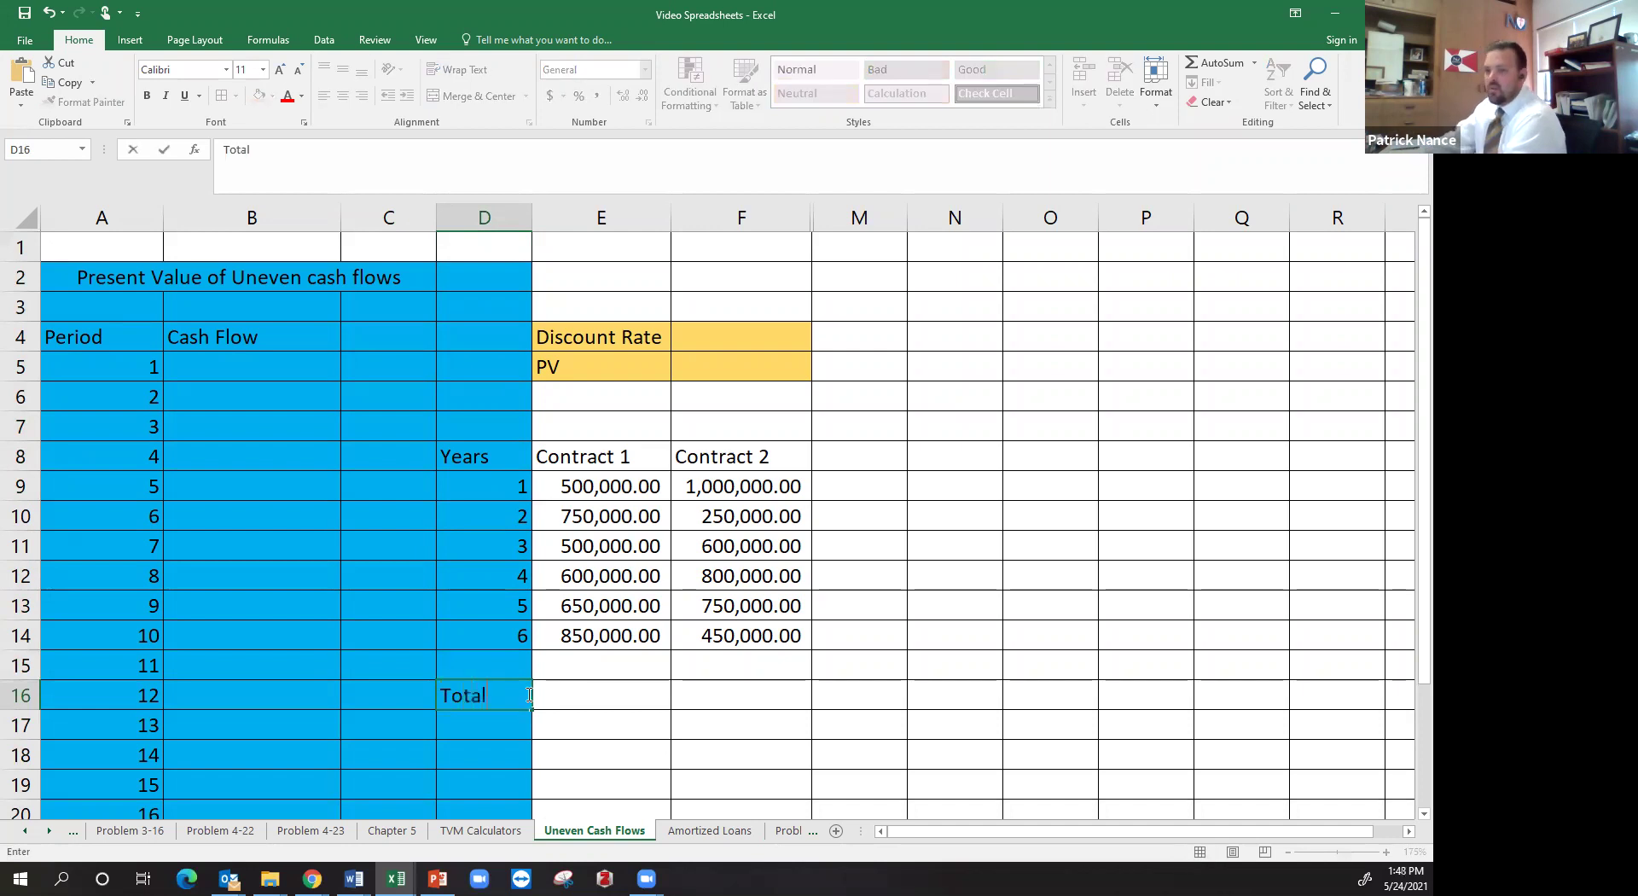
key(Tab)
text(=sum()
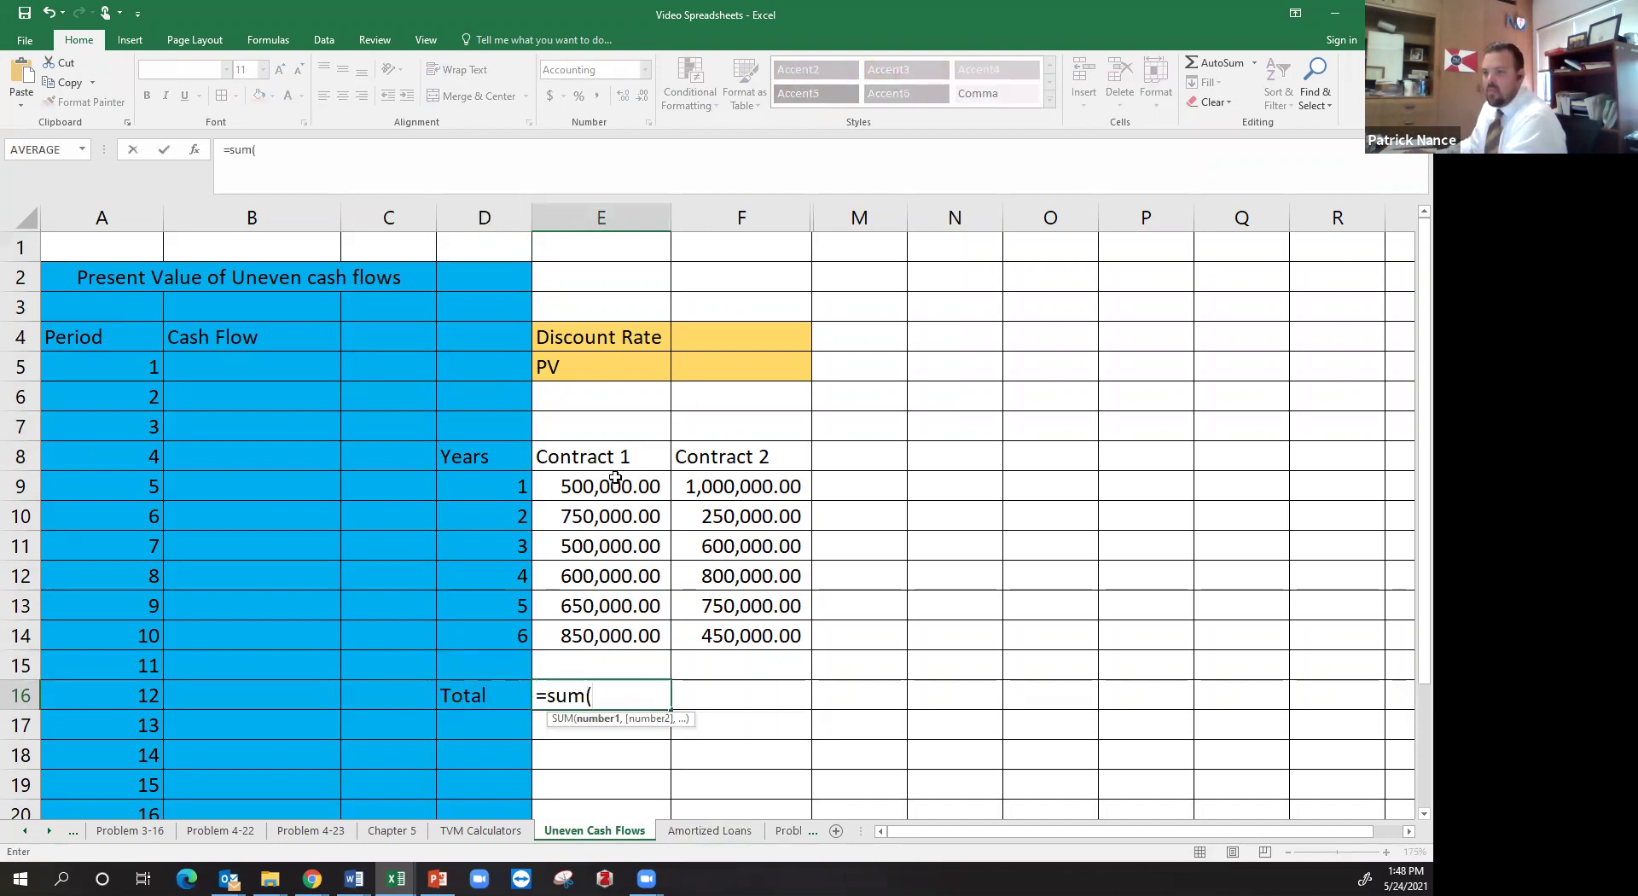
drag(615, 477, 614, 642)
text())
key(Return)
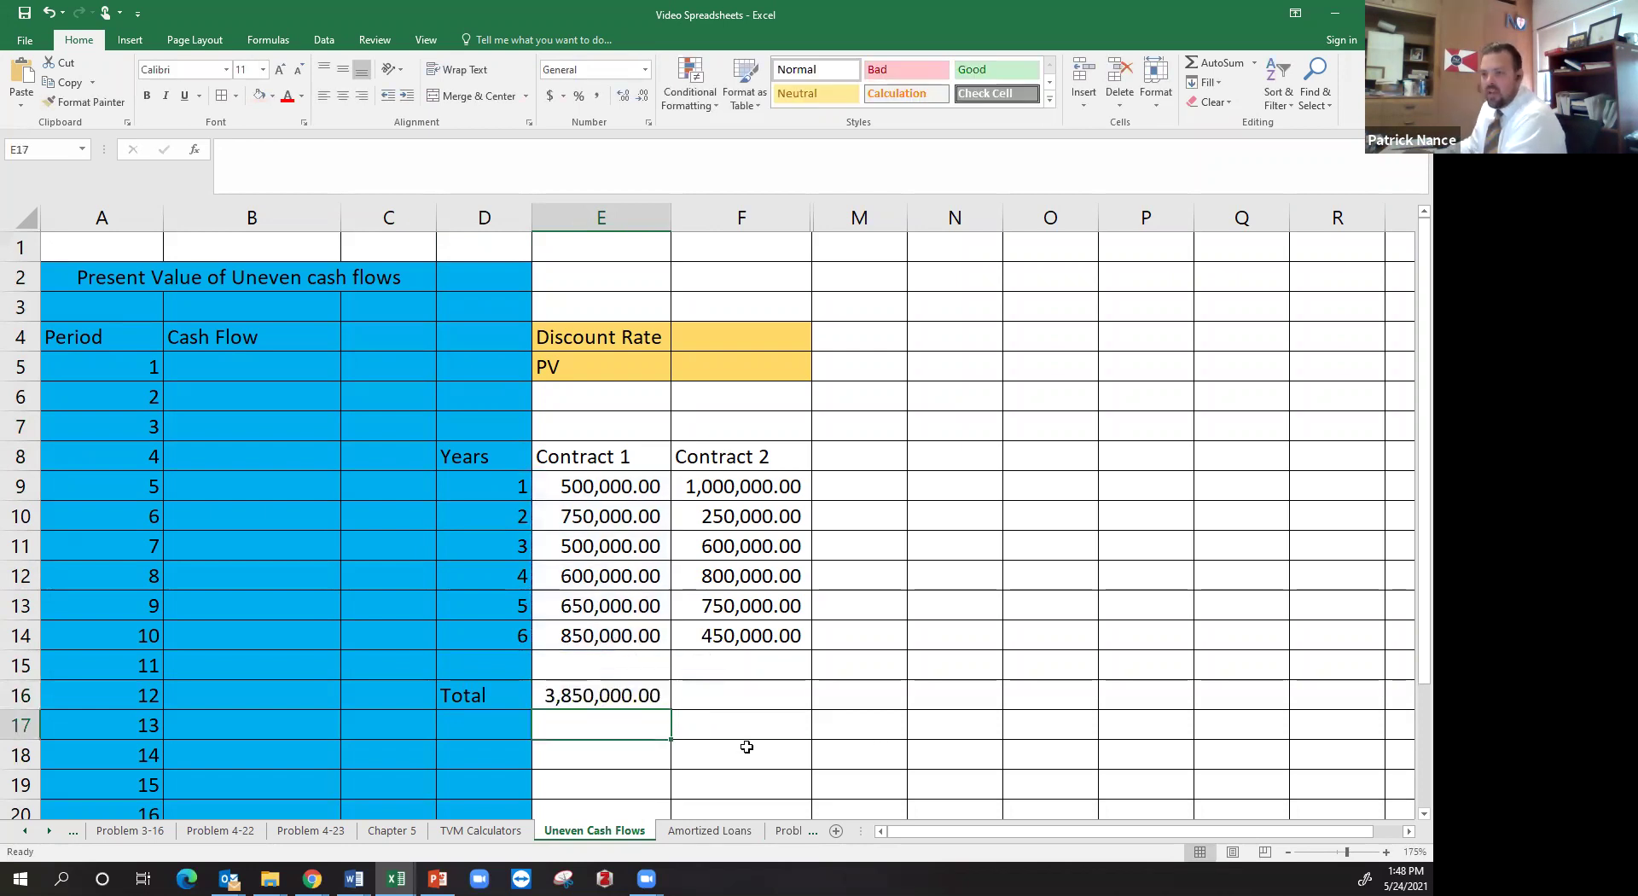
click(658, 710)
drag(674, 710, 765, 702)
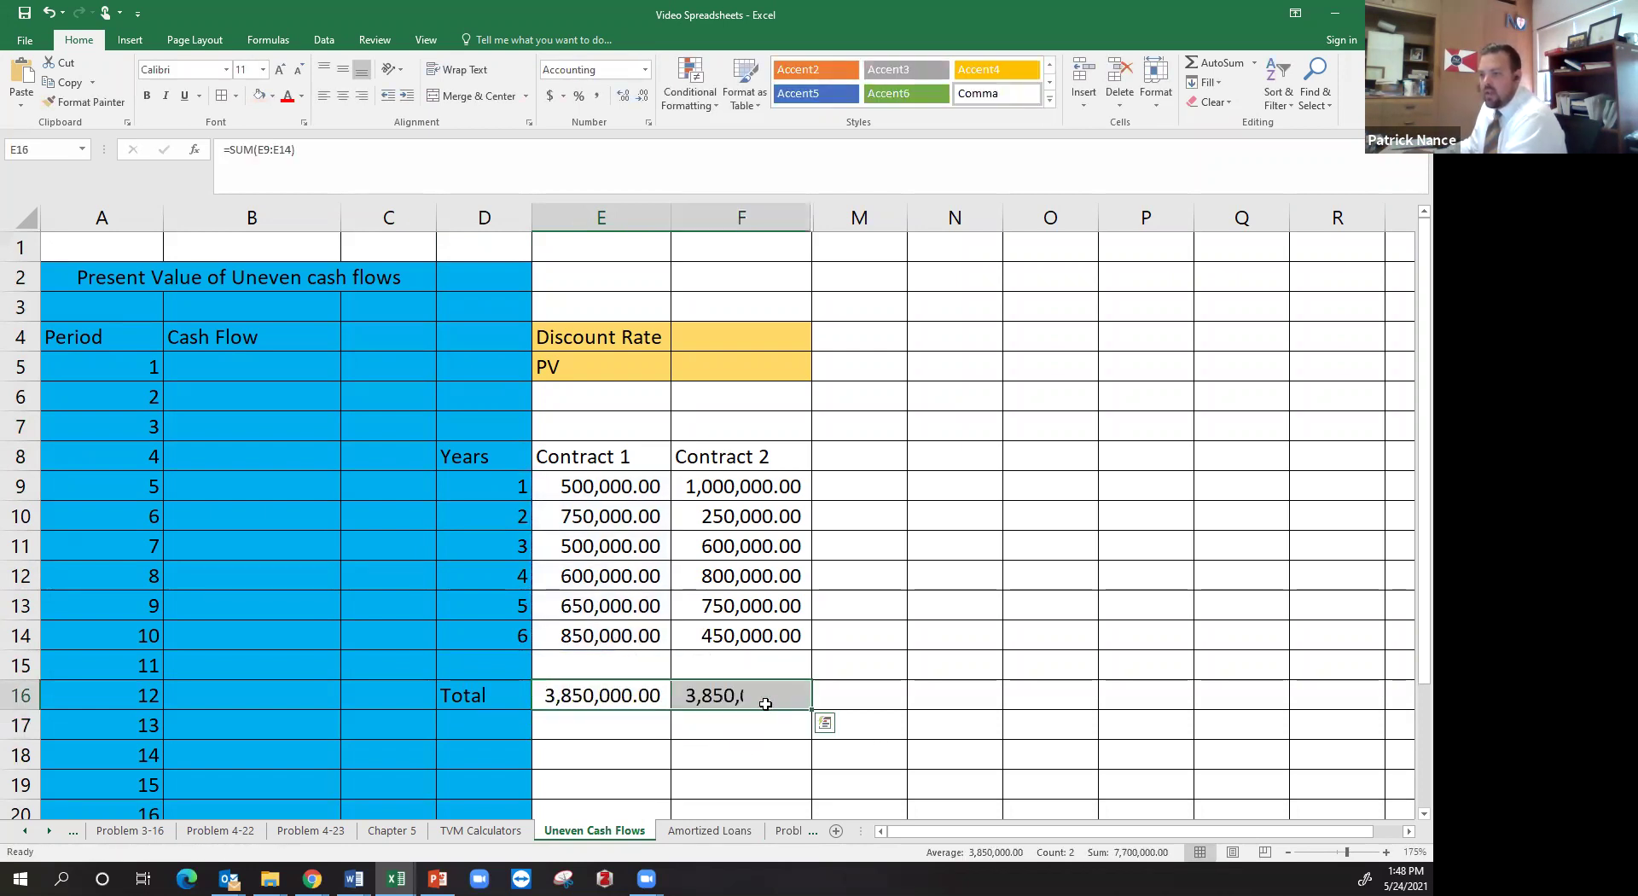
click(622, 490)
drag(622, 490, 683, 656)
click(649, 672)
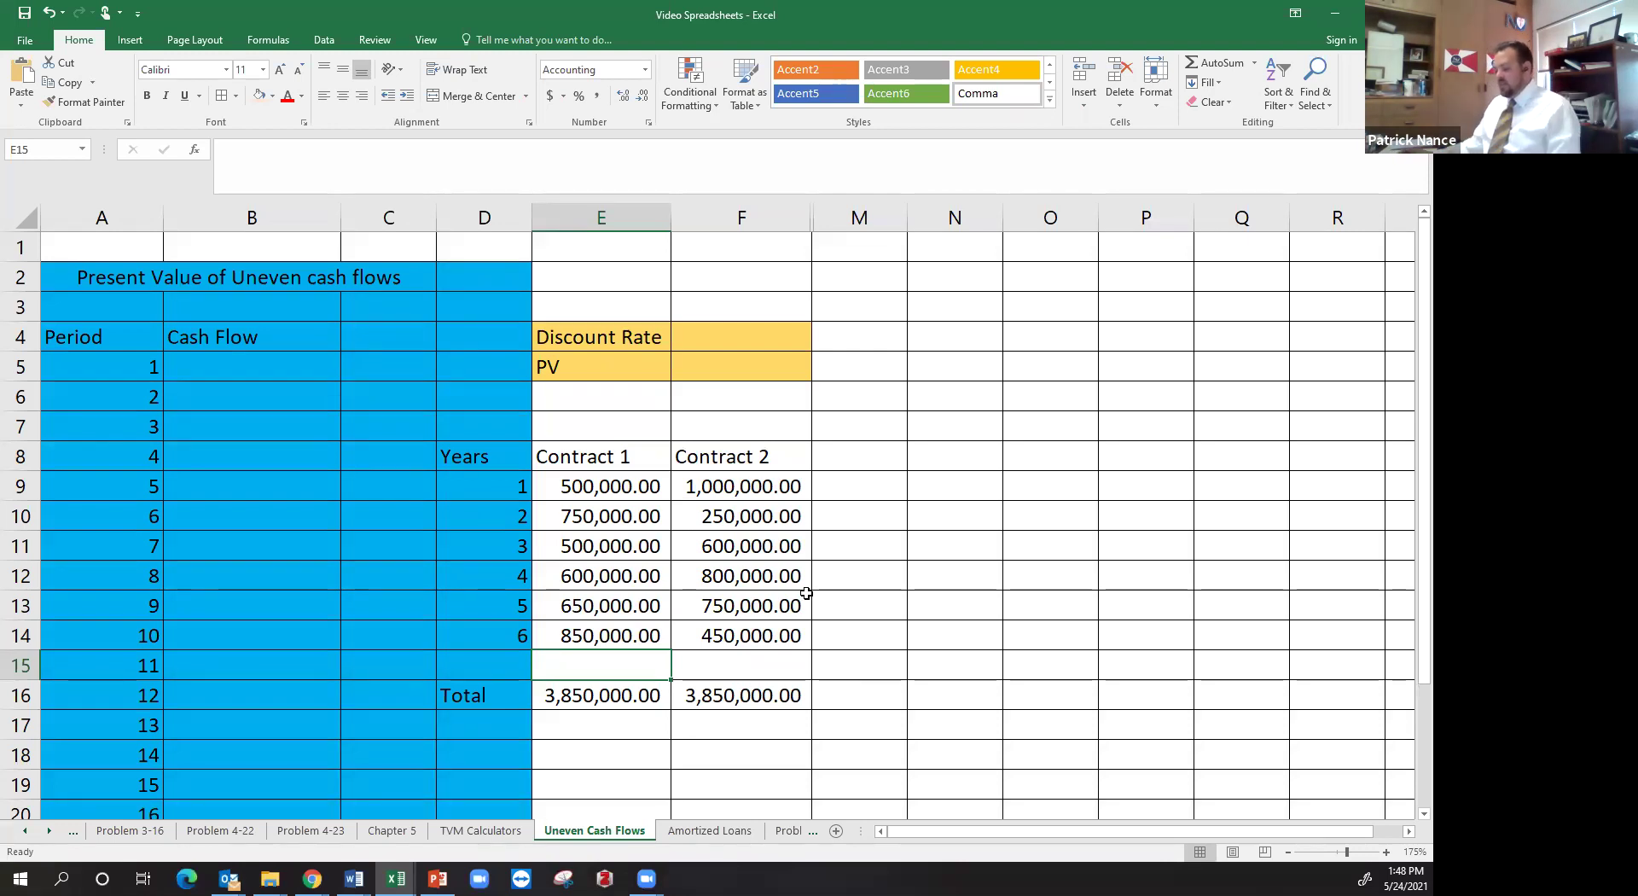
click(649, 486)
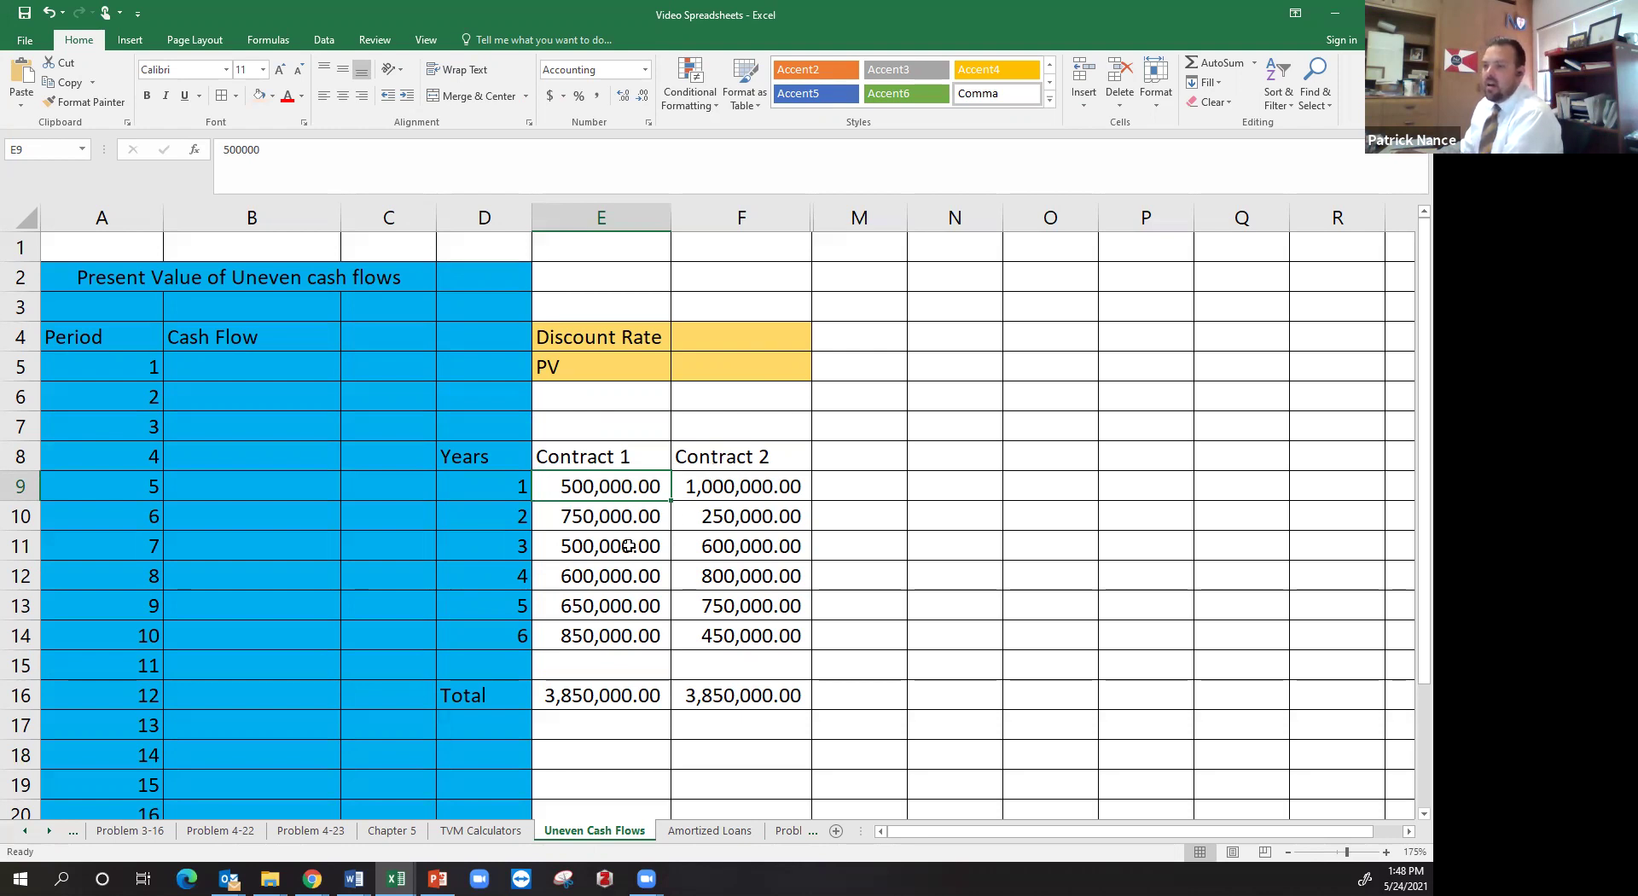
drag(590, 358, 717, 358)
click(601, 368)
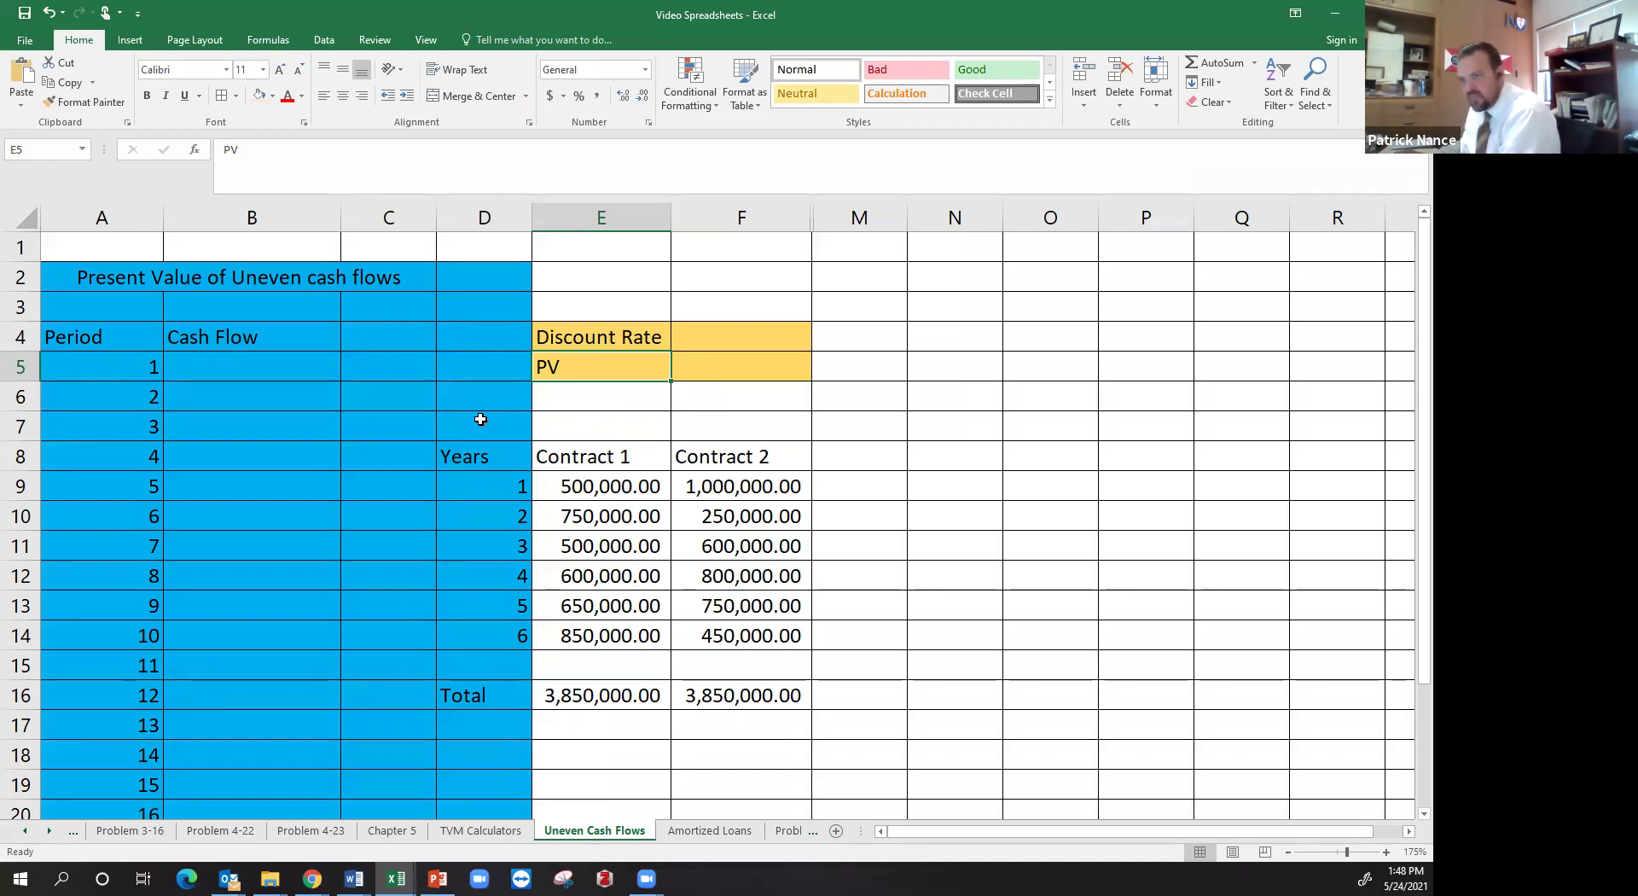
Link Cash Flow cell B5 to Contract 1's first payment in E9 and fill the formula down to B10
click(243, 373)
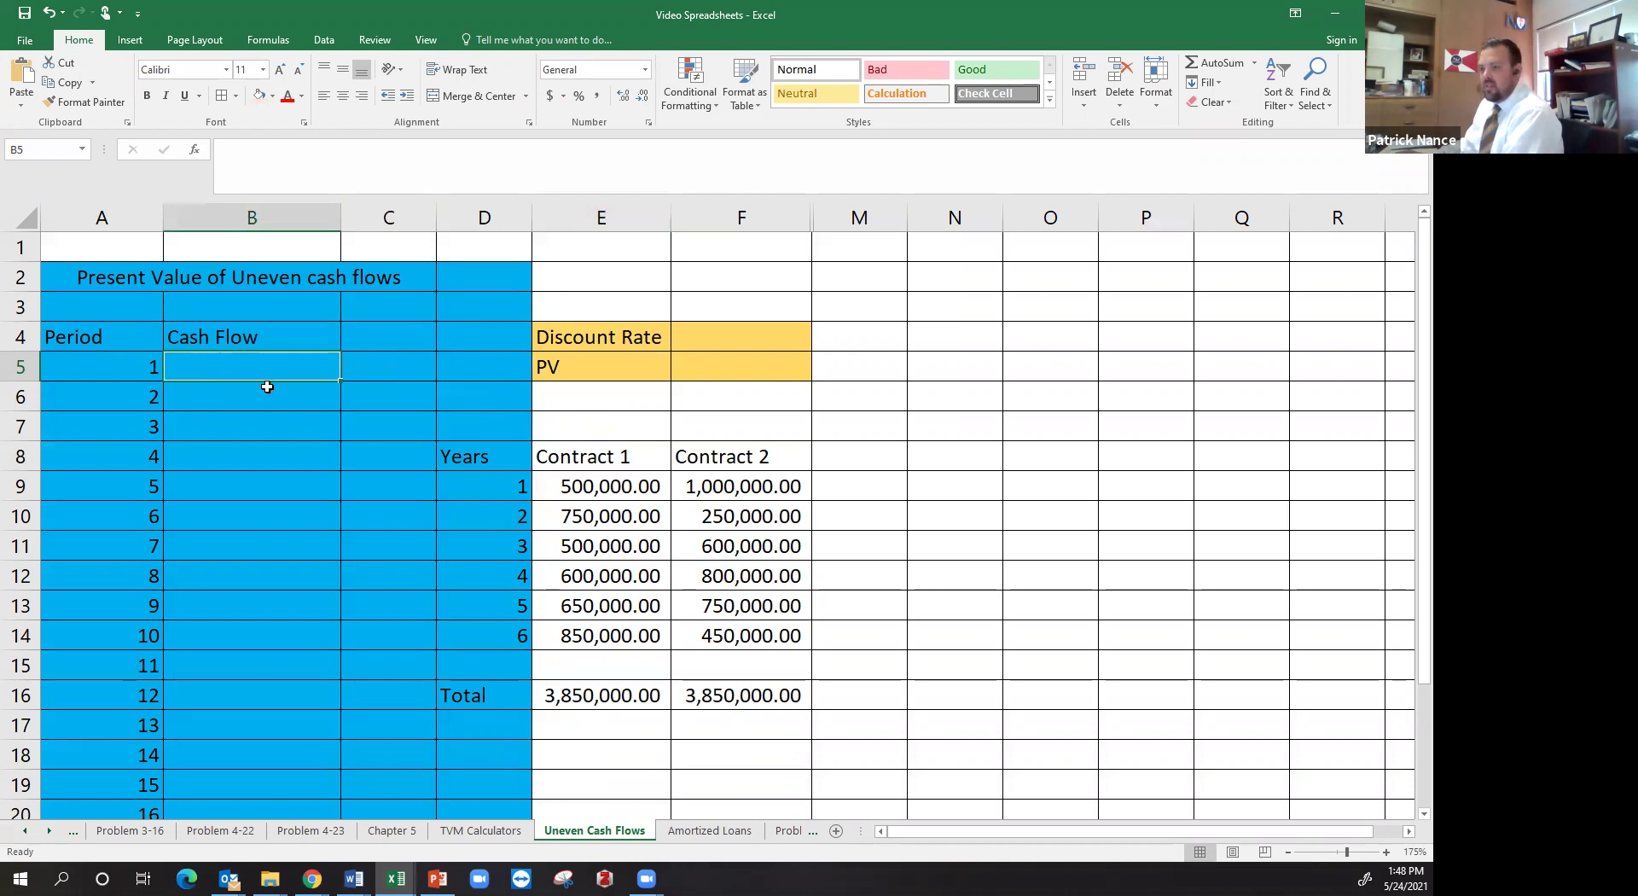
text(=)
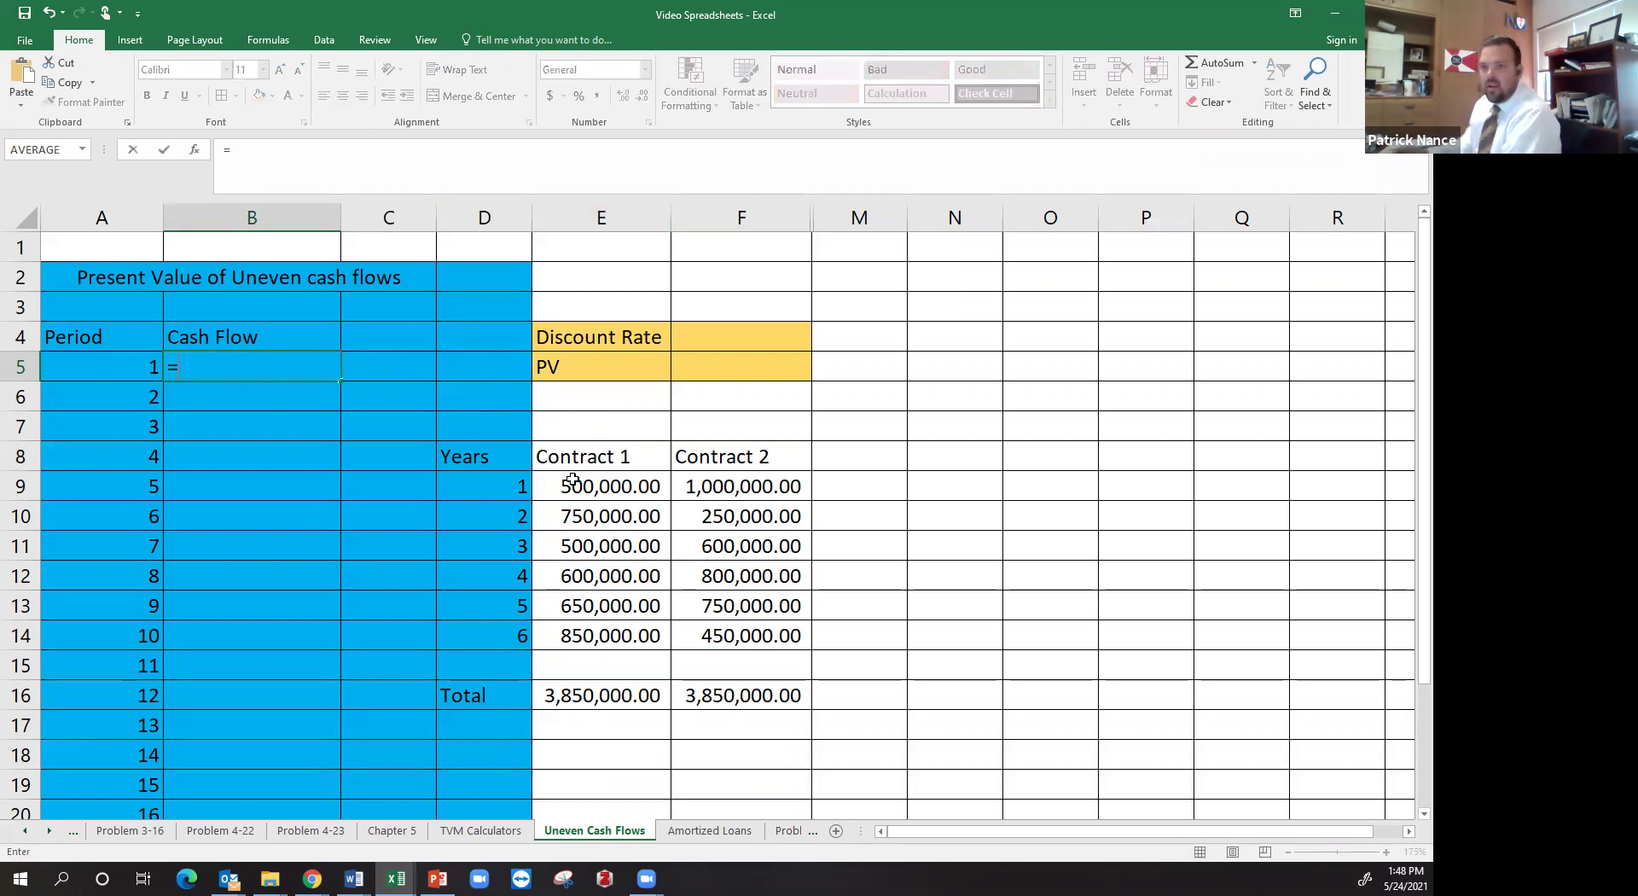
click(612, 486)
key(Return)
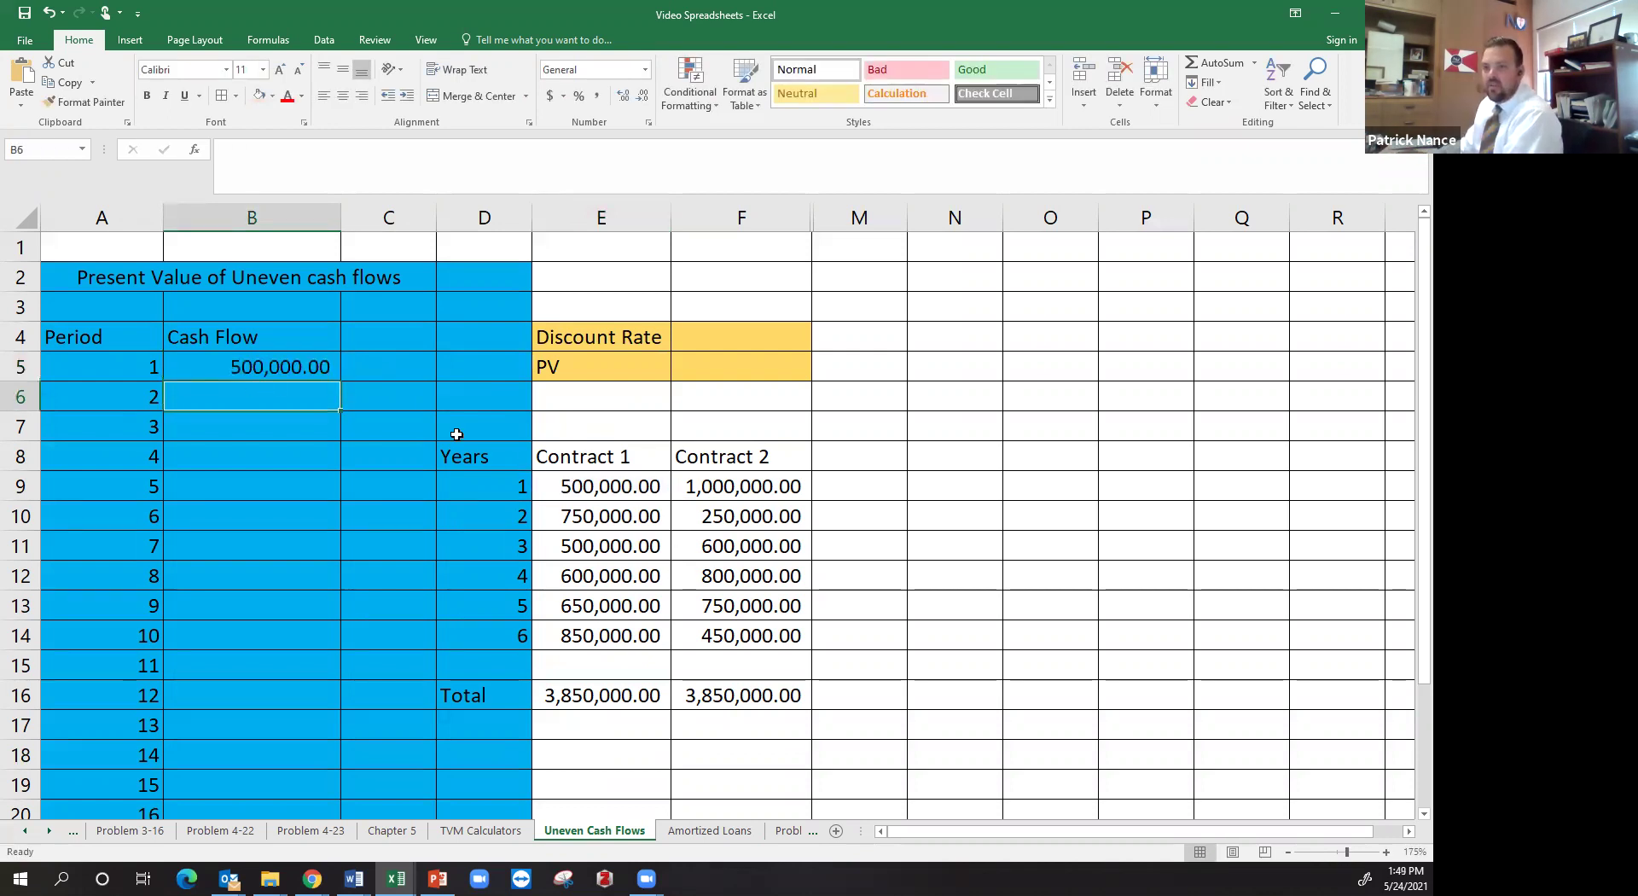
click(309, 364)
drag(343, 380, 350, 525)
click(267, 490)
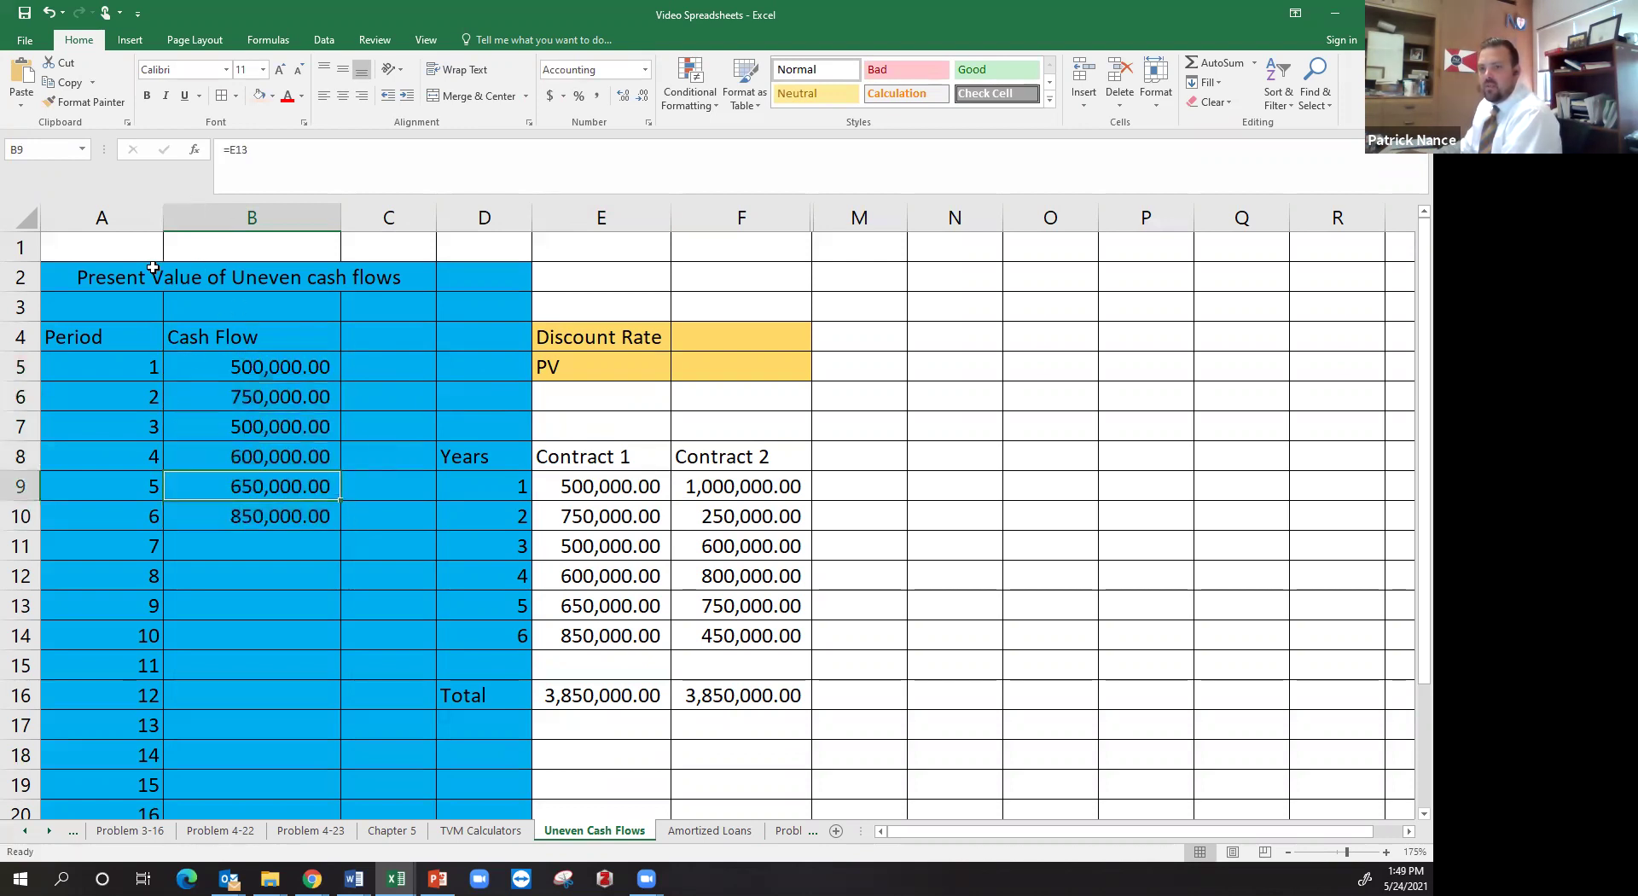
Look over the uneven cash flow table down to period 20
drag(152, 268, 180, 769)
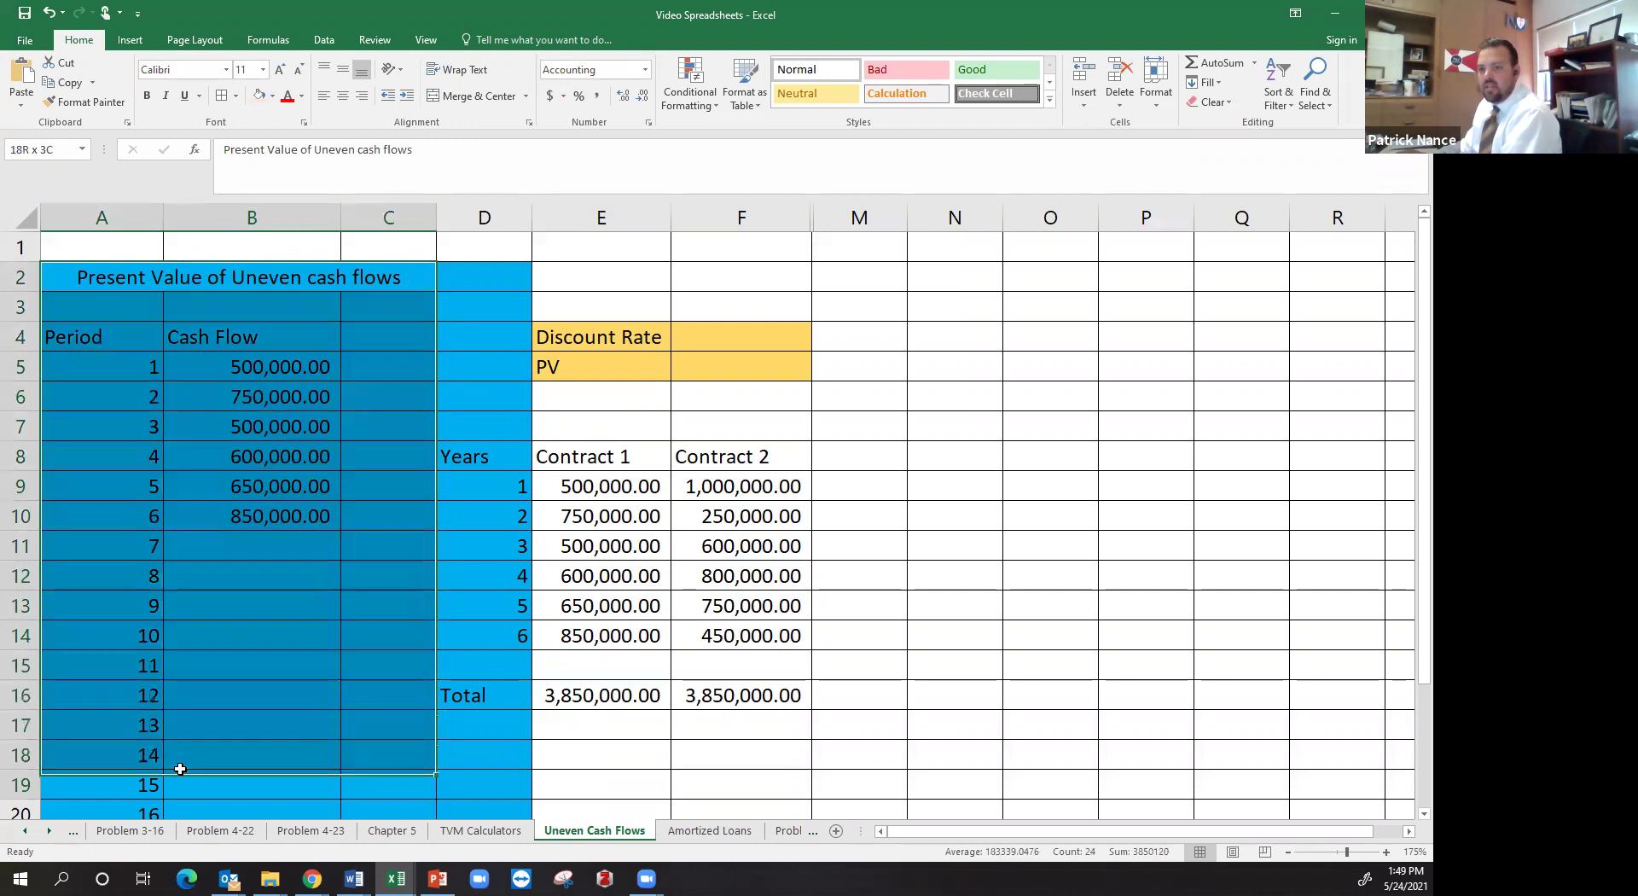
click(263, 513)
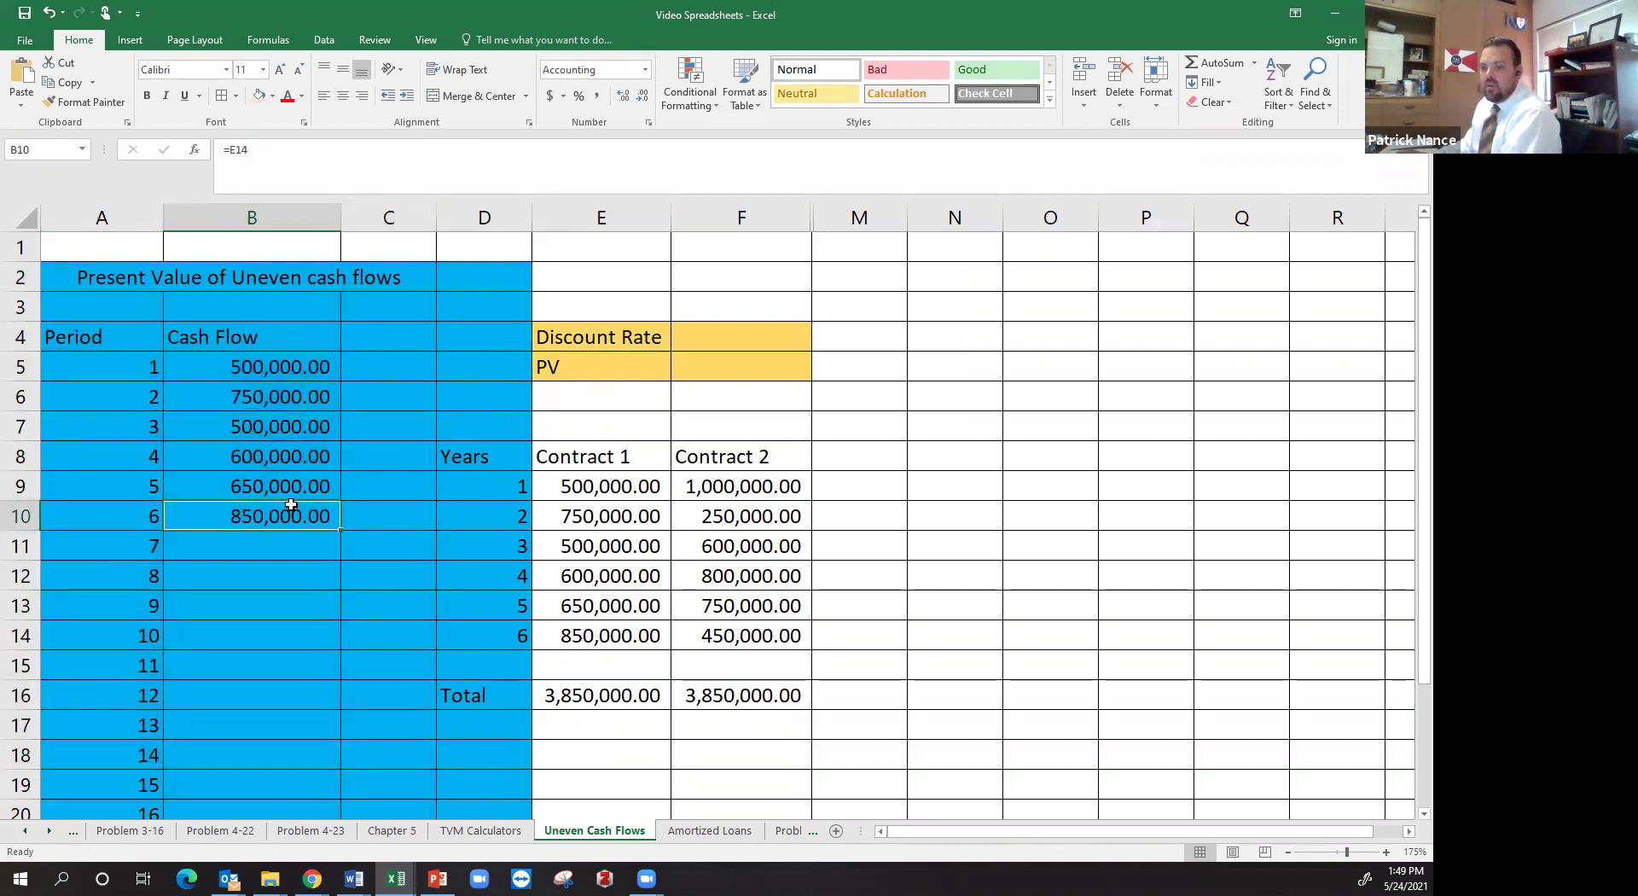
scroll(227, 688, down, 2)
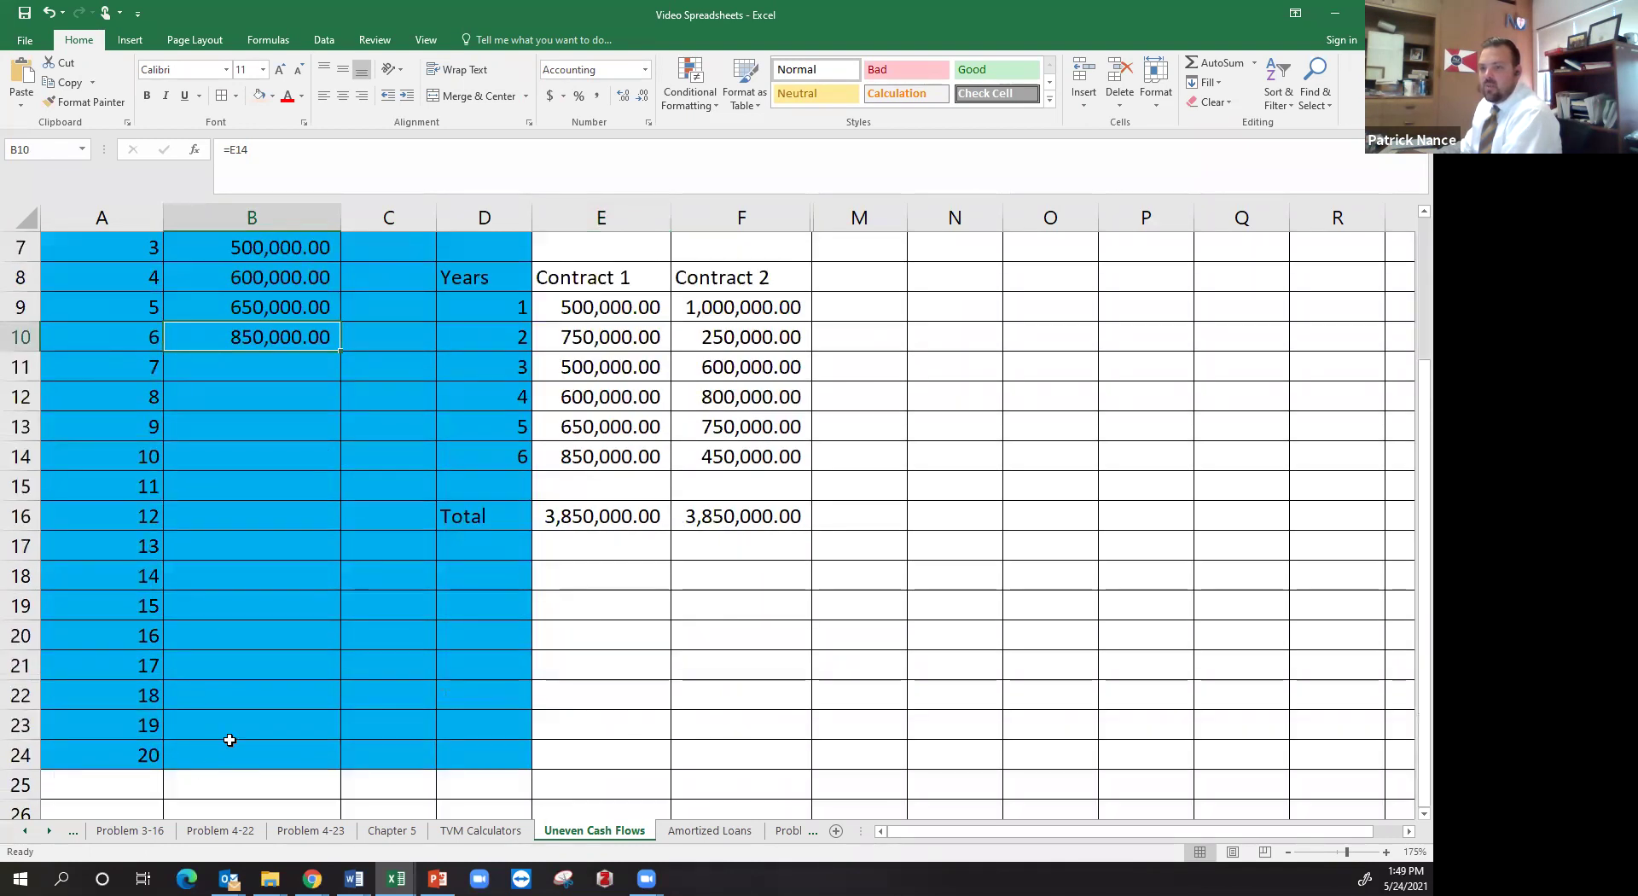
scroll(227, 739, up, 2)
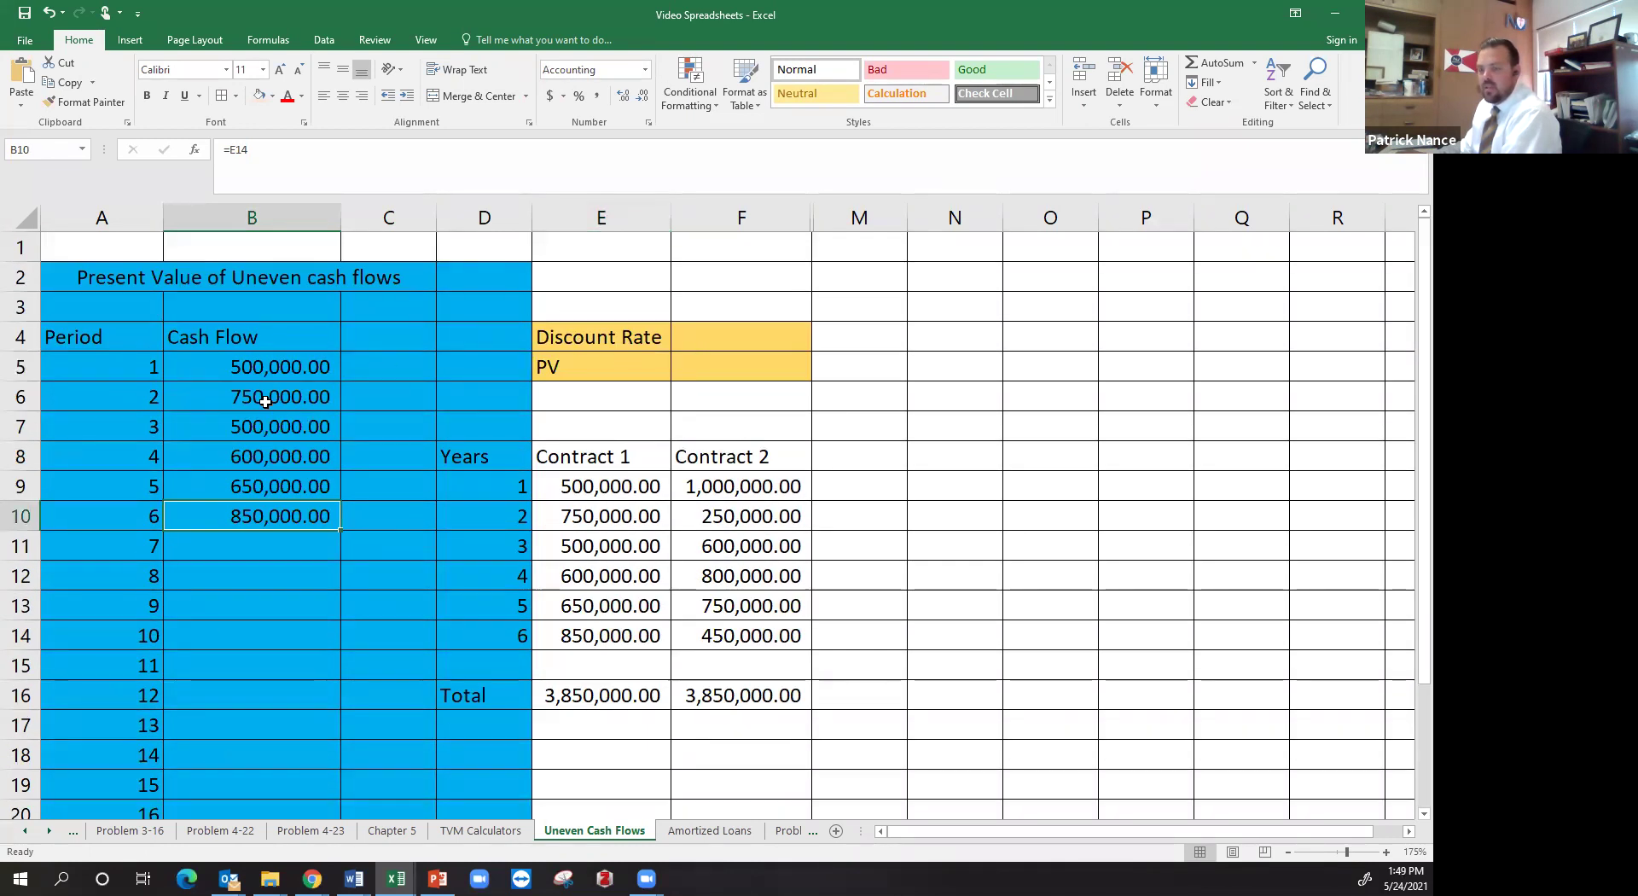
Set the Discount Rate in F4 to 10%
click(710, 332)
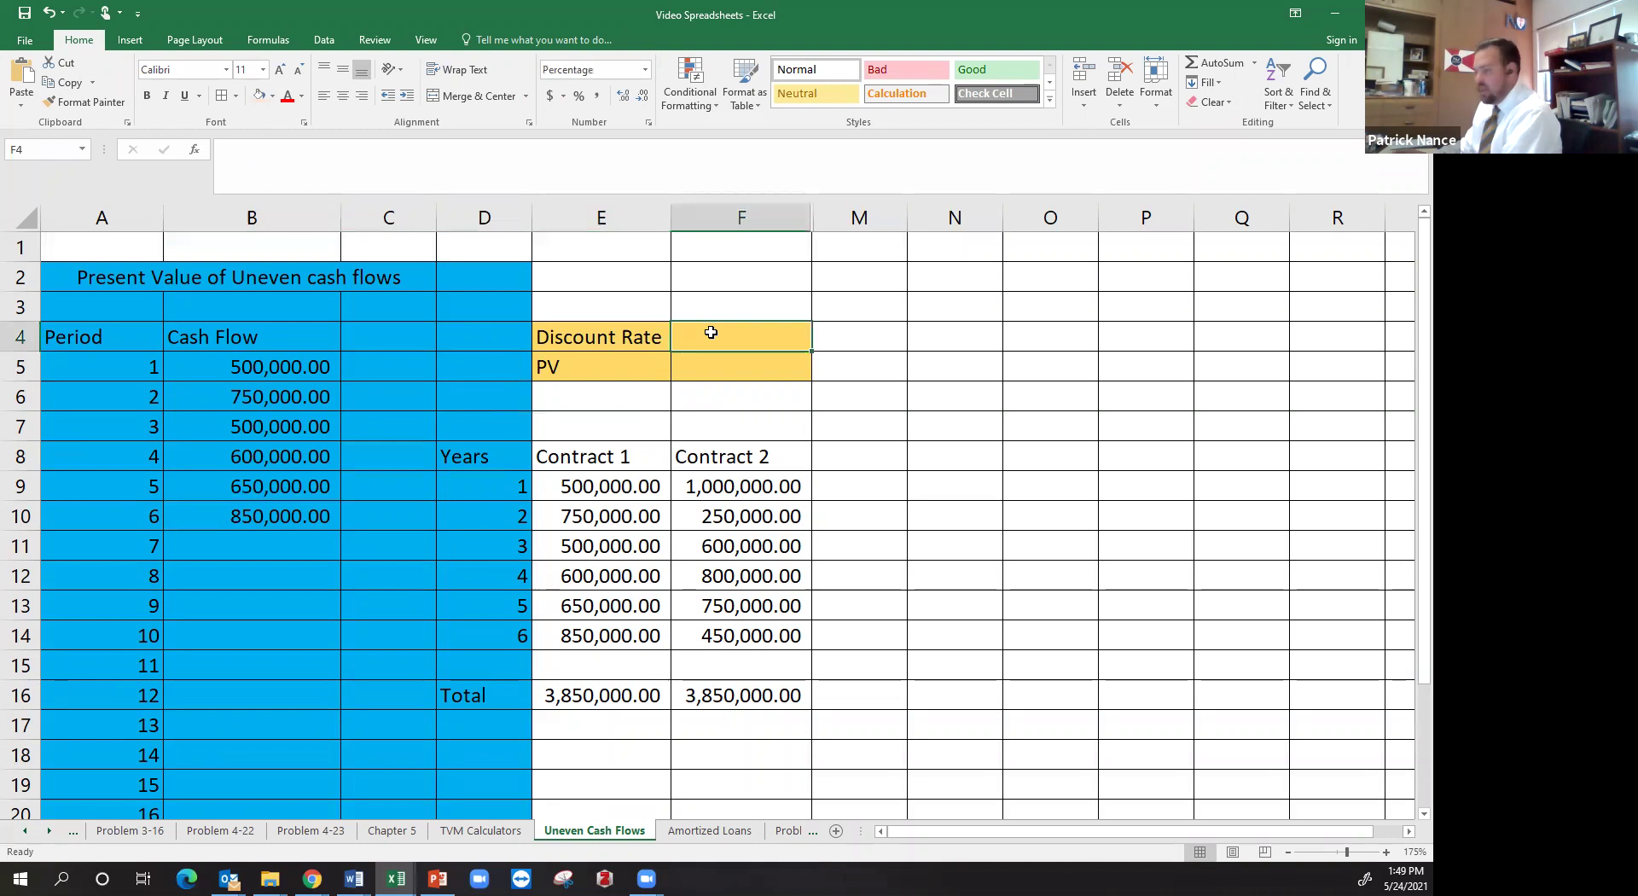
text(10%)
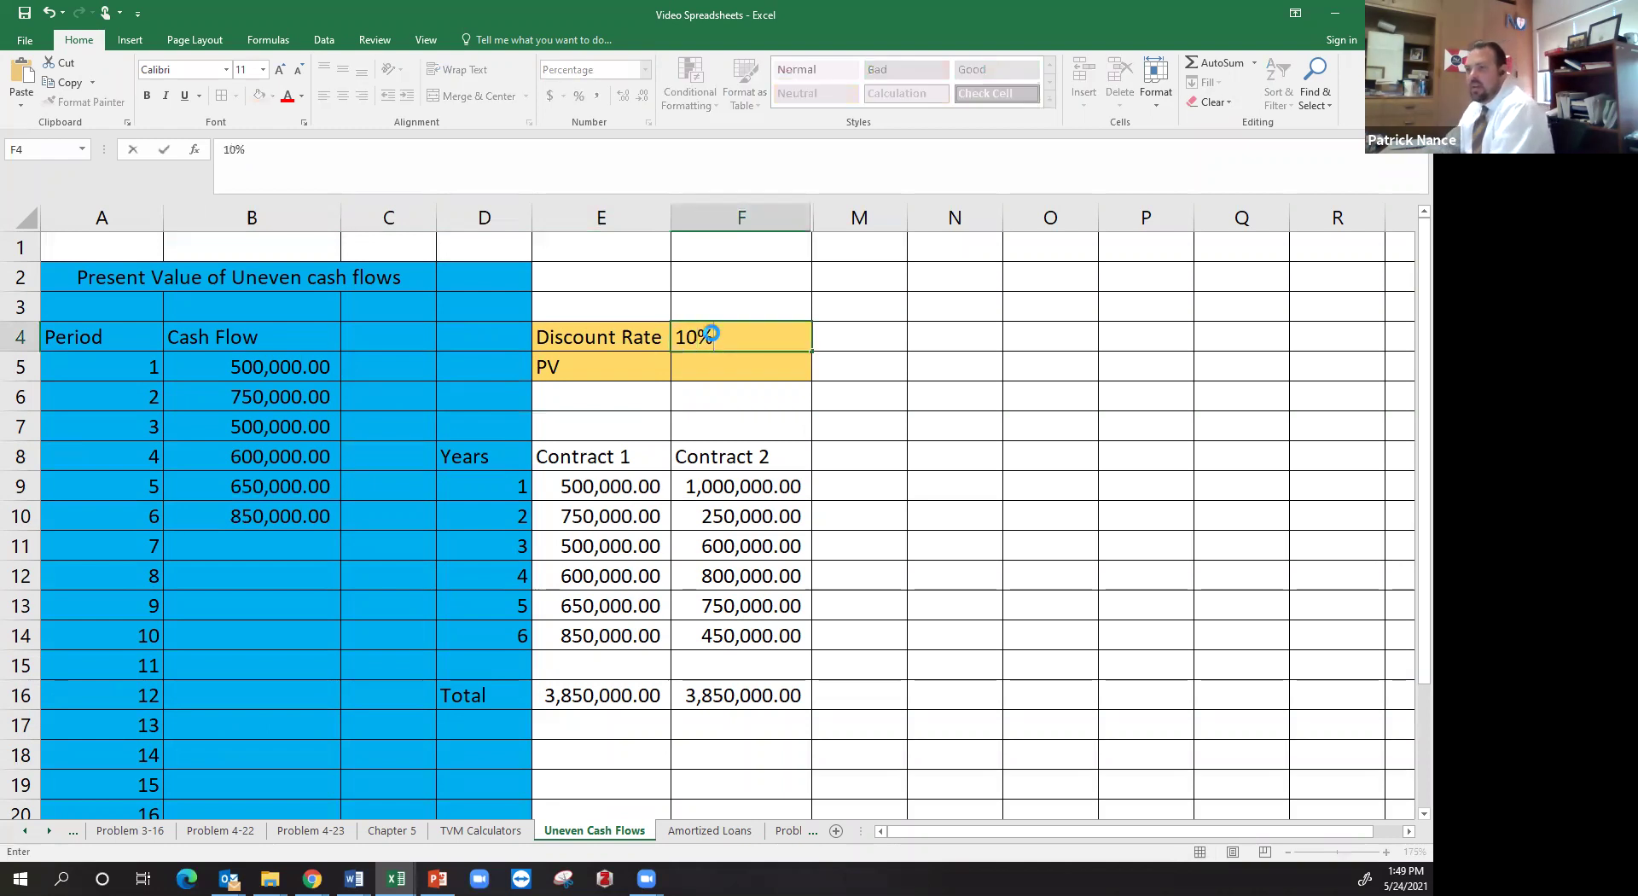
key(Return)
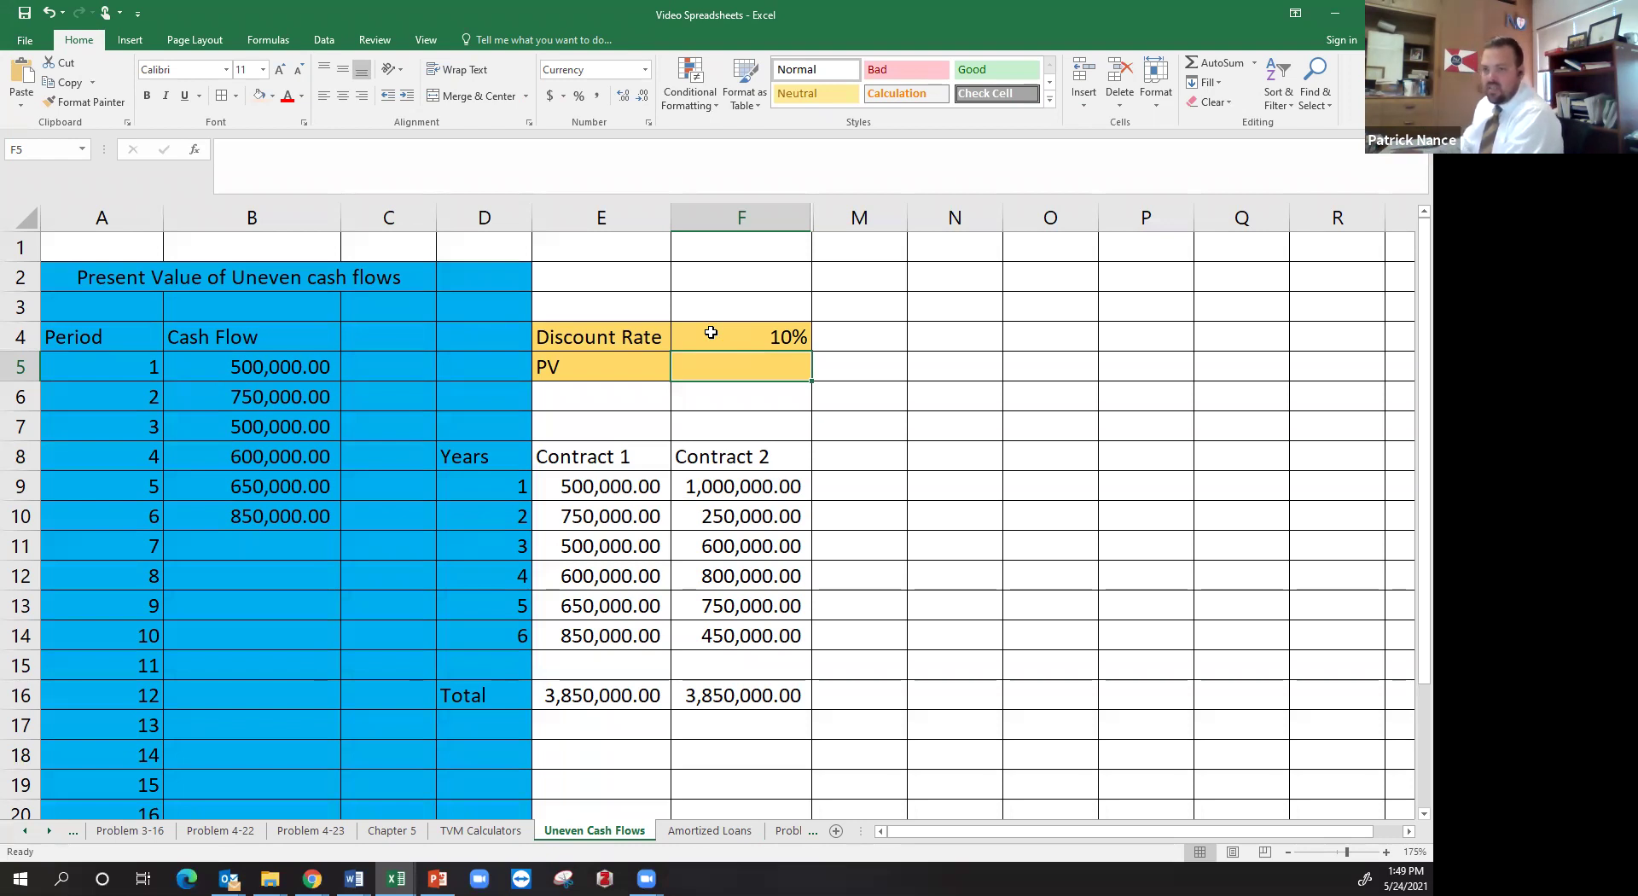
Compare the uneven Contract 1 cash flows with the present value layout on the TVM Calculators sheet, then return to Uneven Cash Flows
click(319, 417)
click(319, 405)
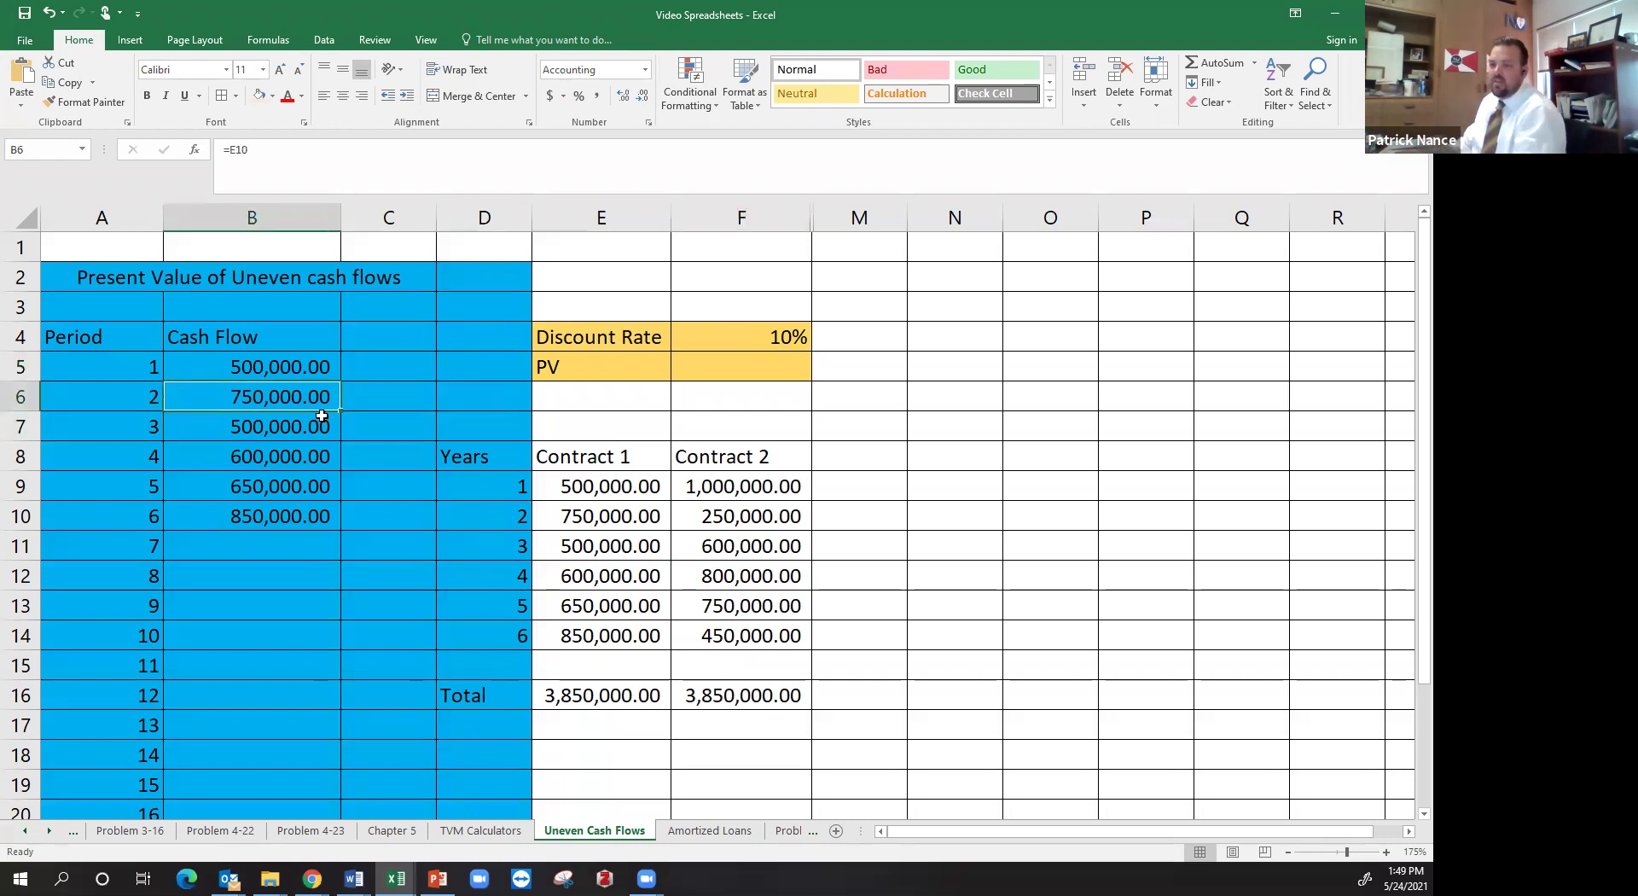
click(294, 429)
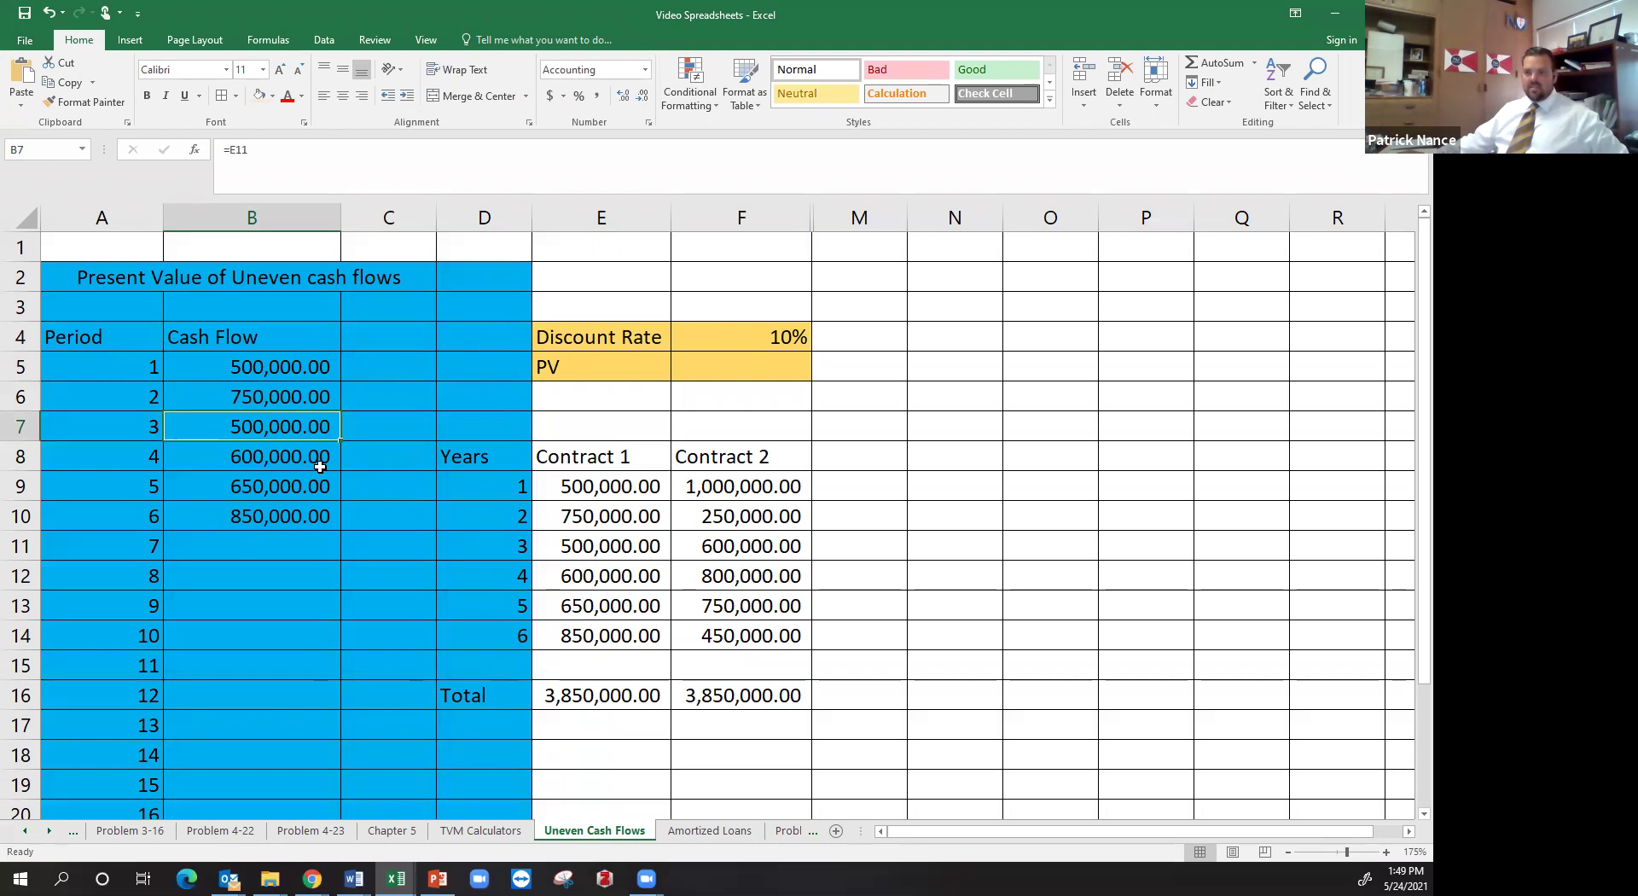
click(320, 461)
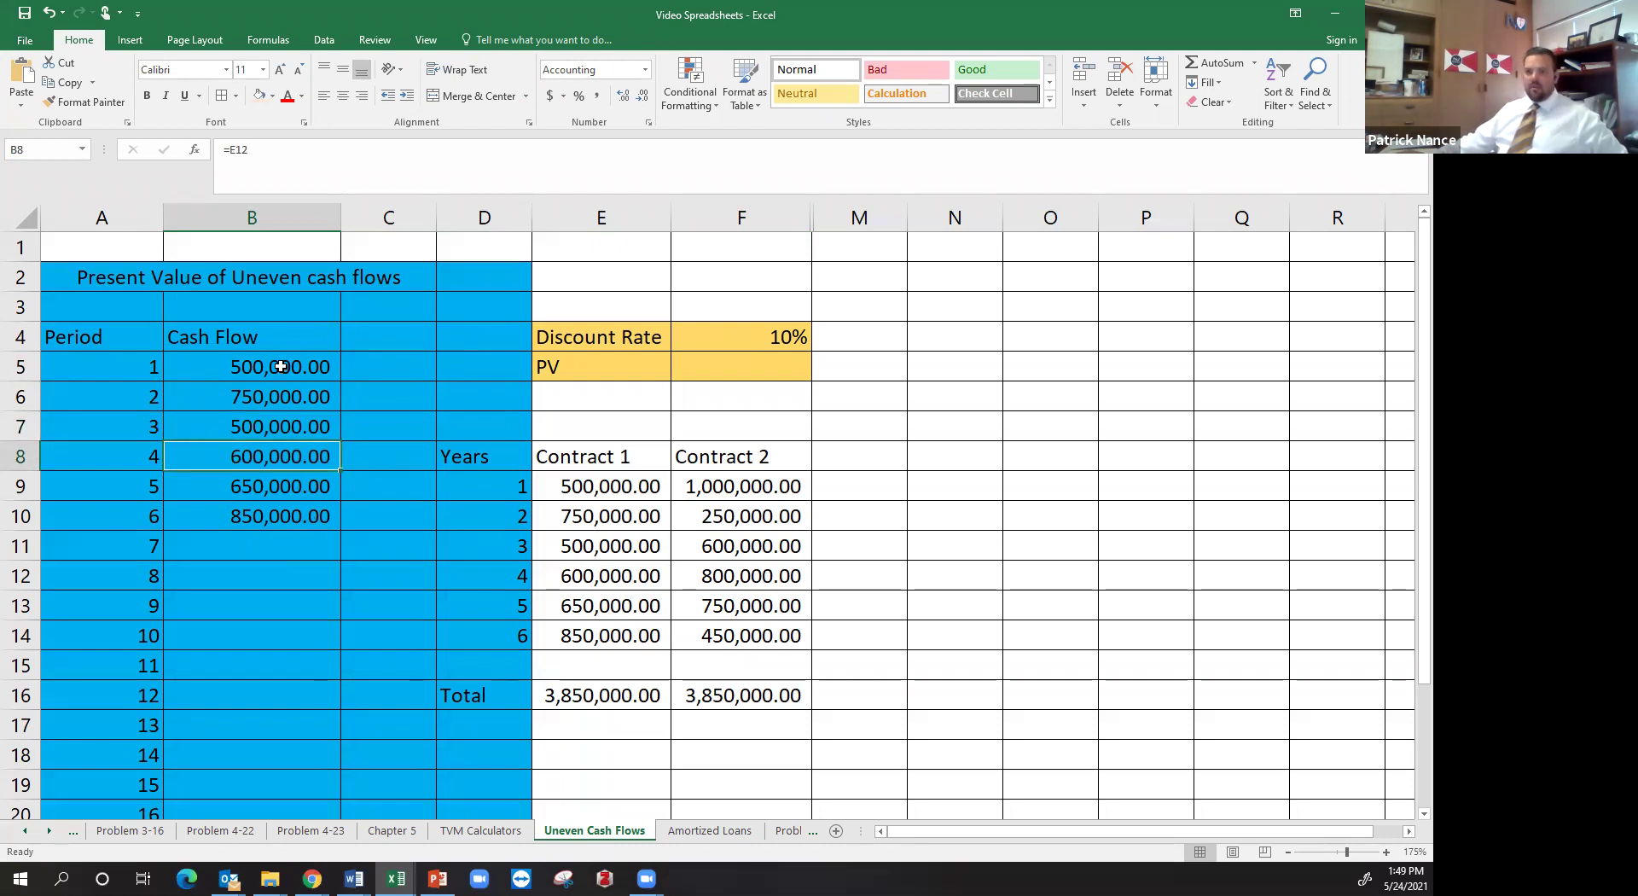
click(472, 830)
scroll(413, 695, up, 8)
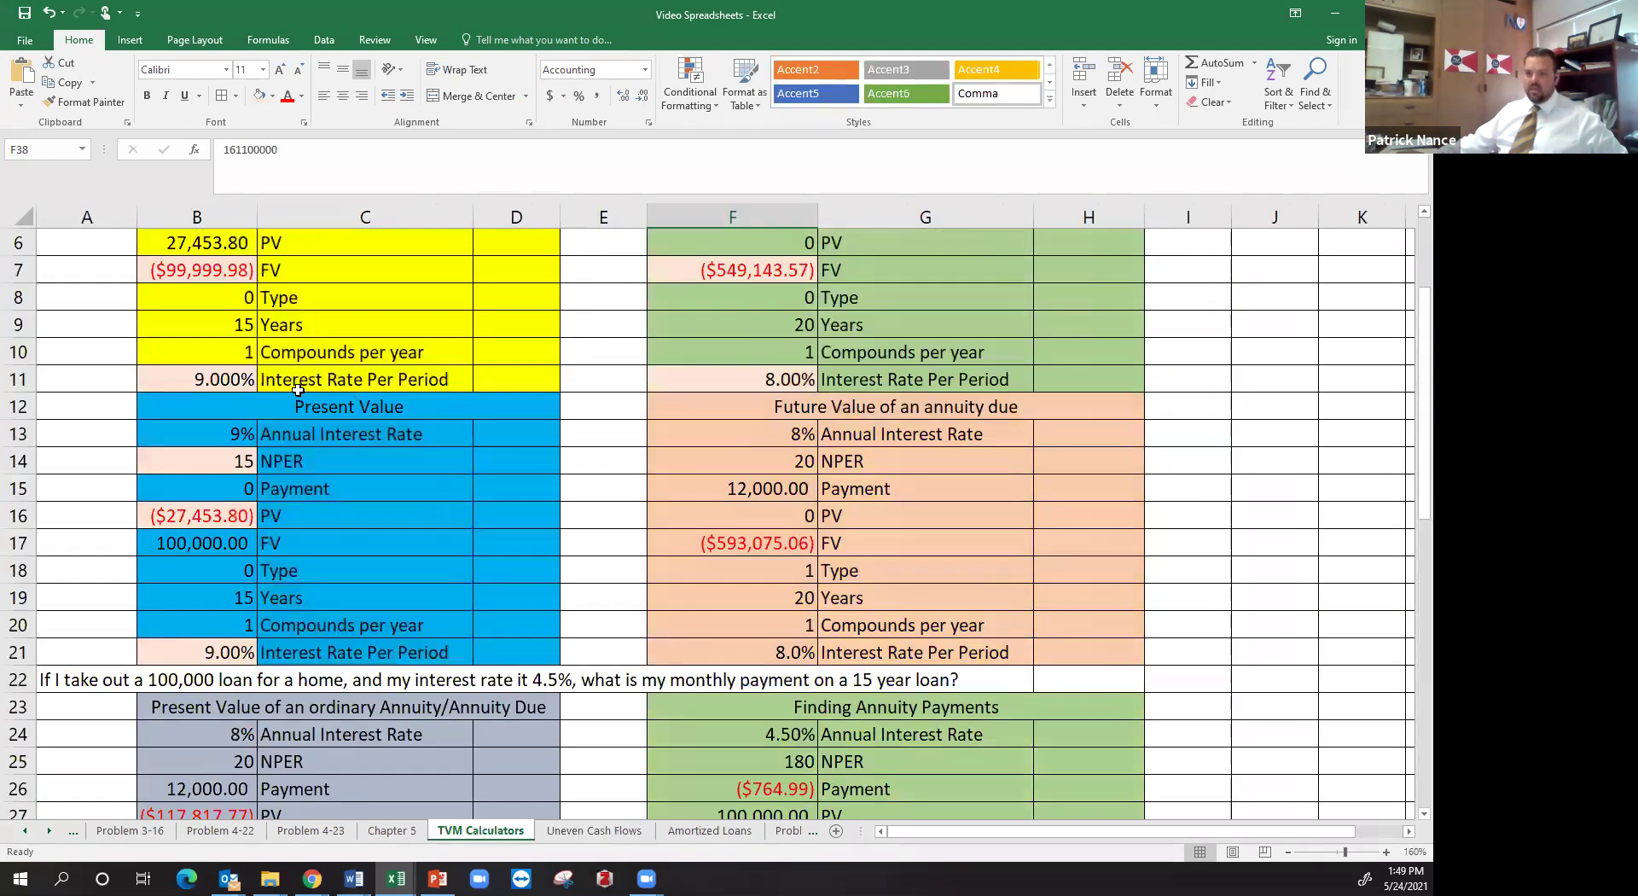
scroll(346, 512, down, 1)
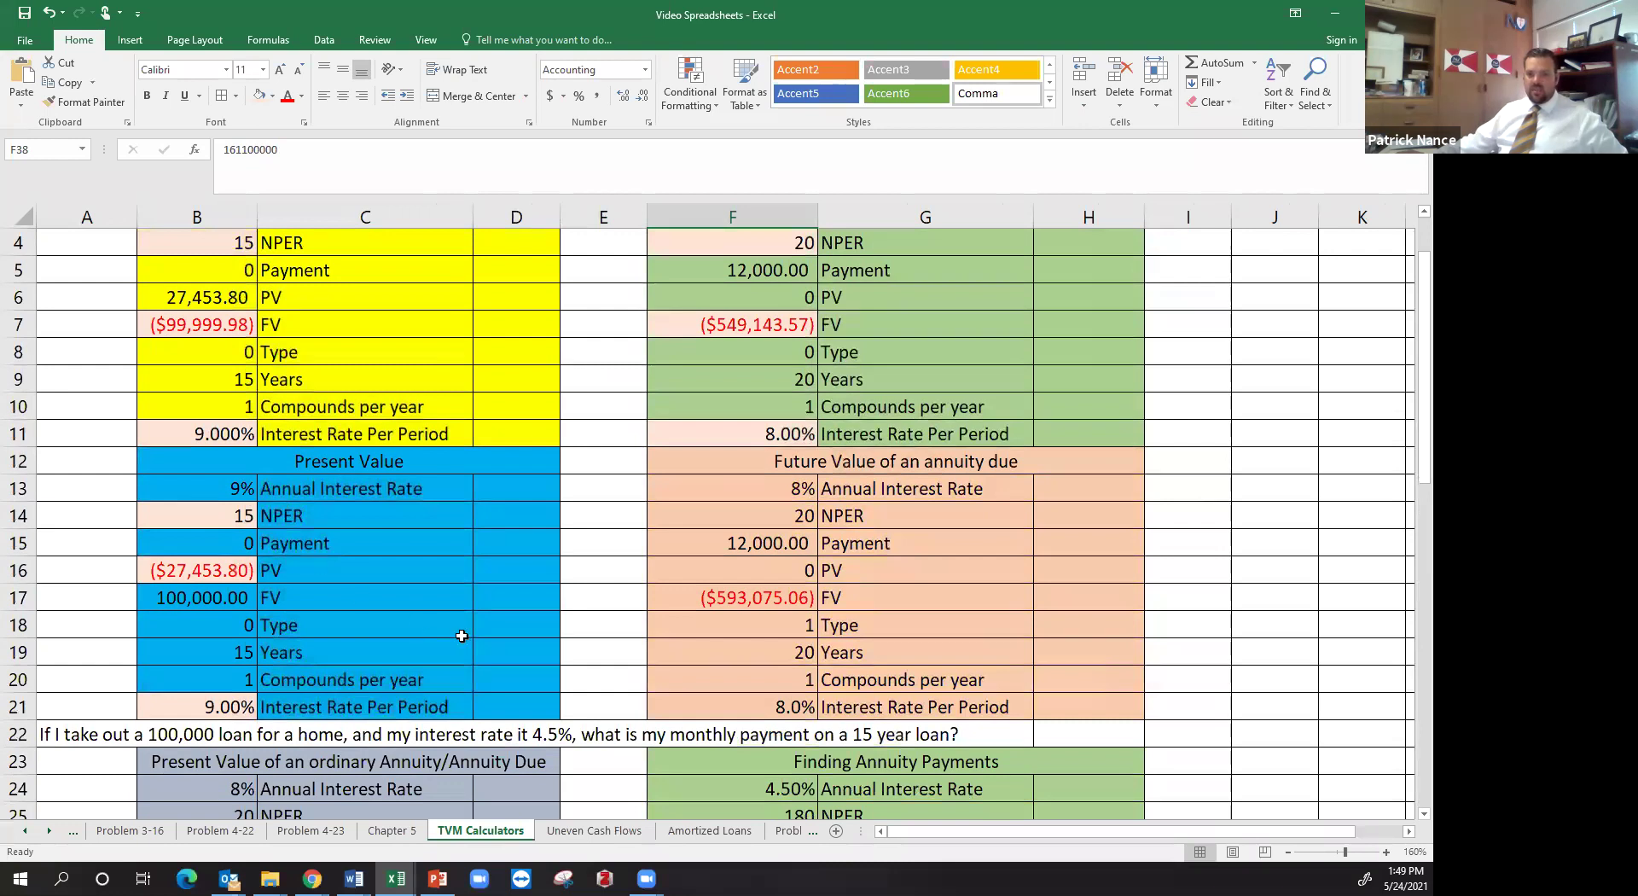
click(587, 832)
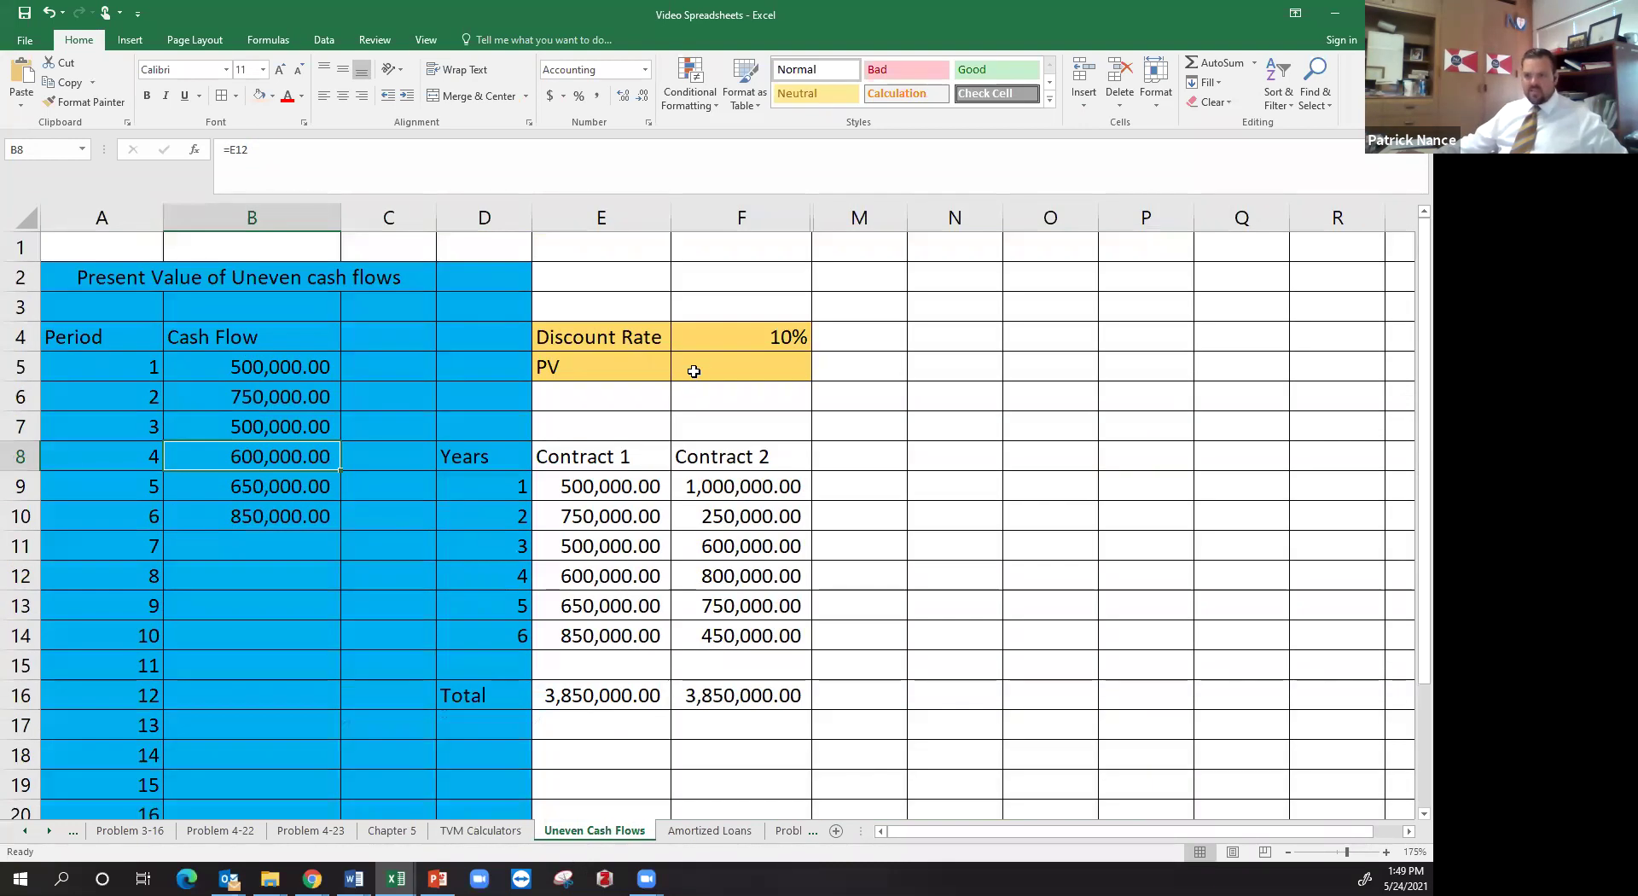
Calculate the PV in F5 with =NPV(F4,B5:B10) and widen column F so the full amount fits
click(698, 366)
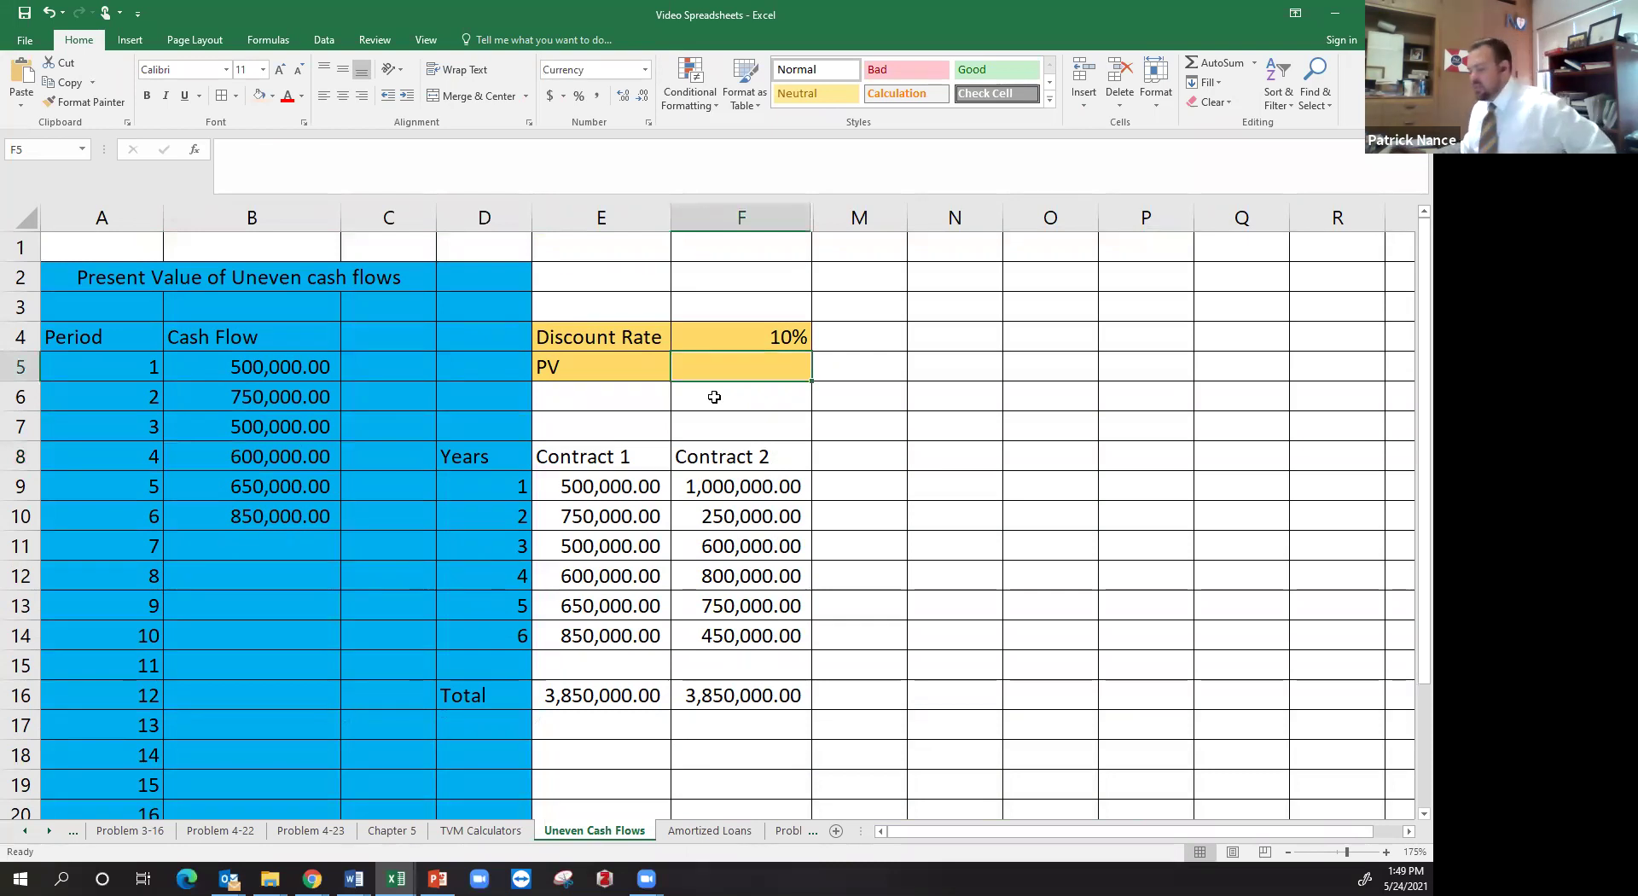
text(=)
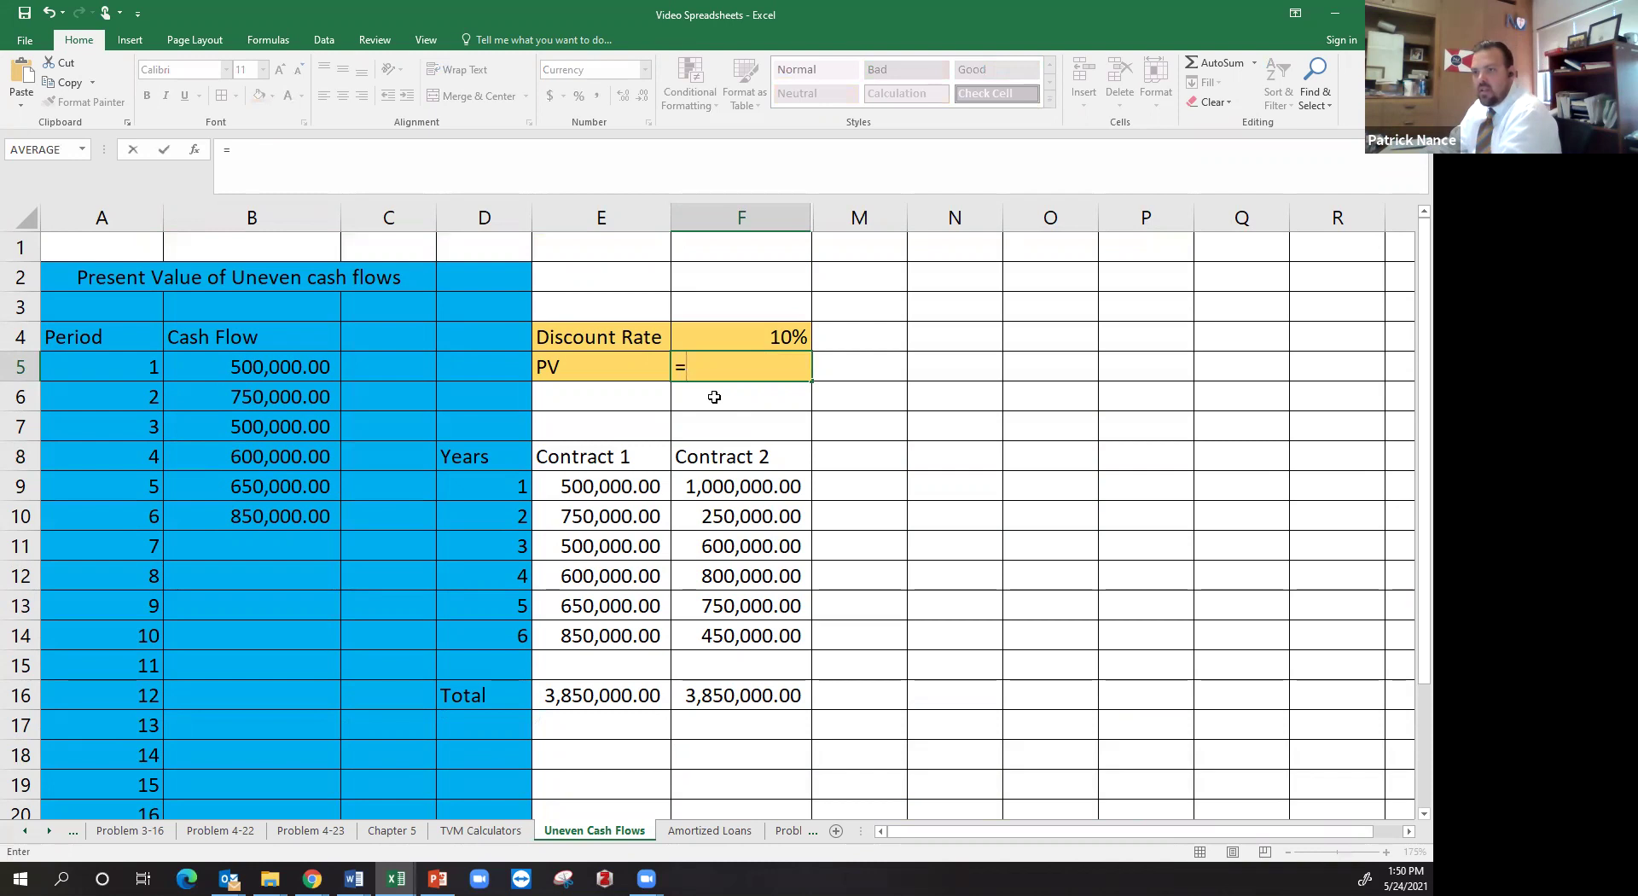
text(npv)
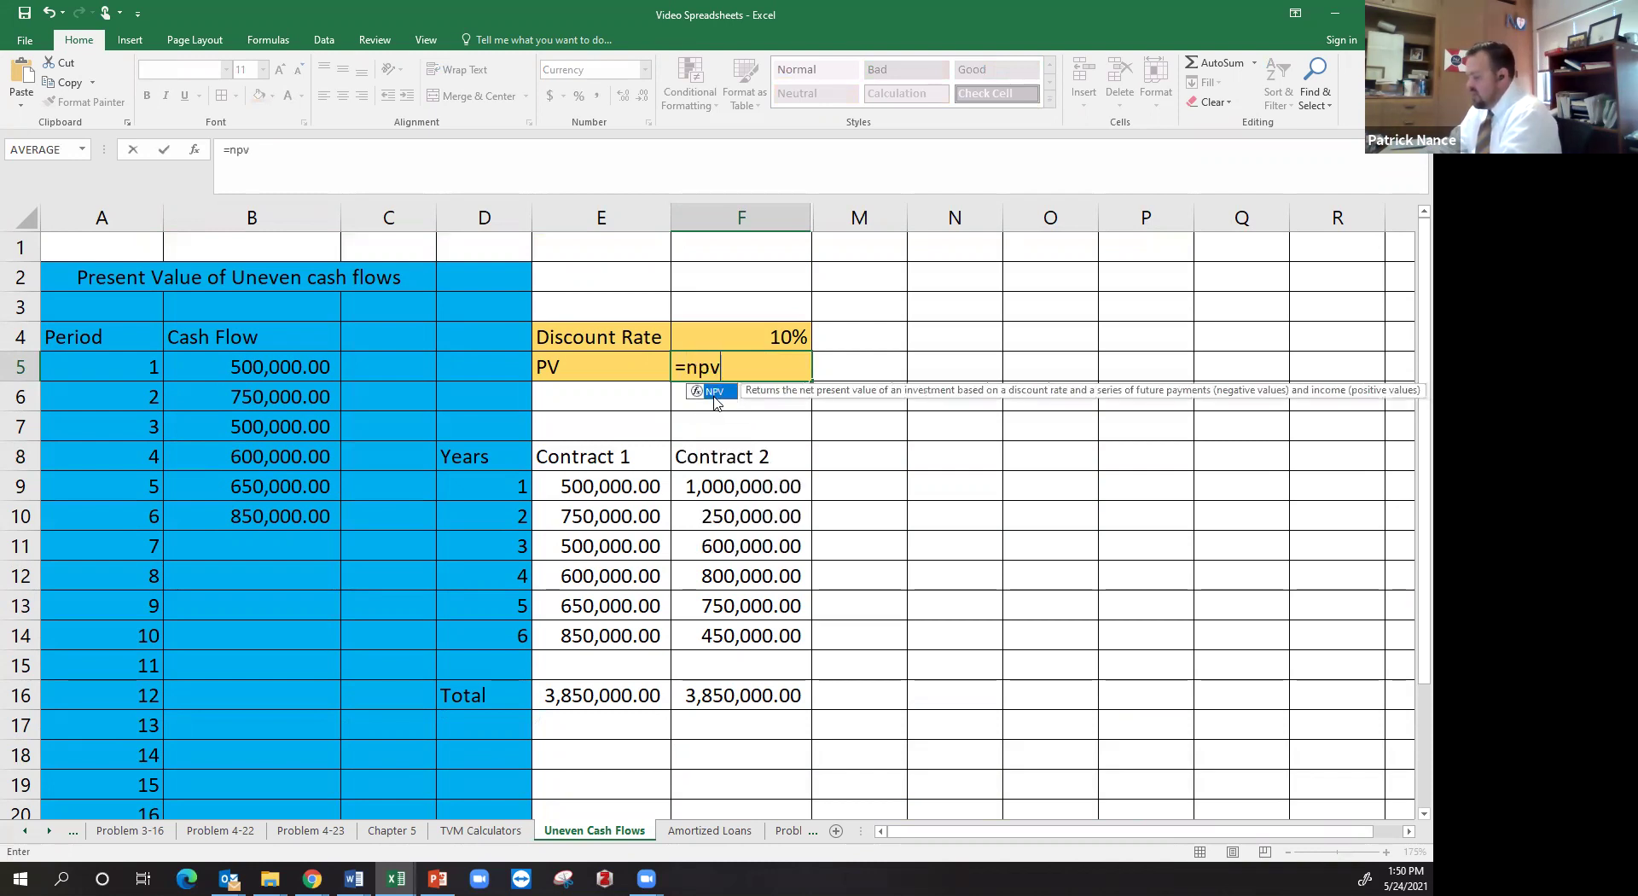
text(()
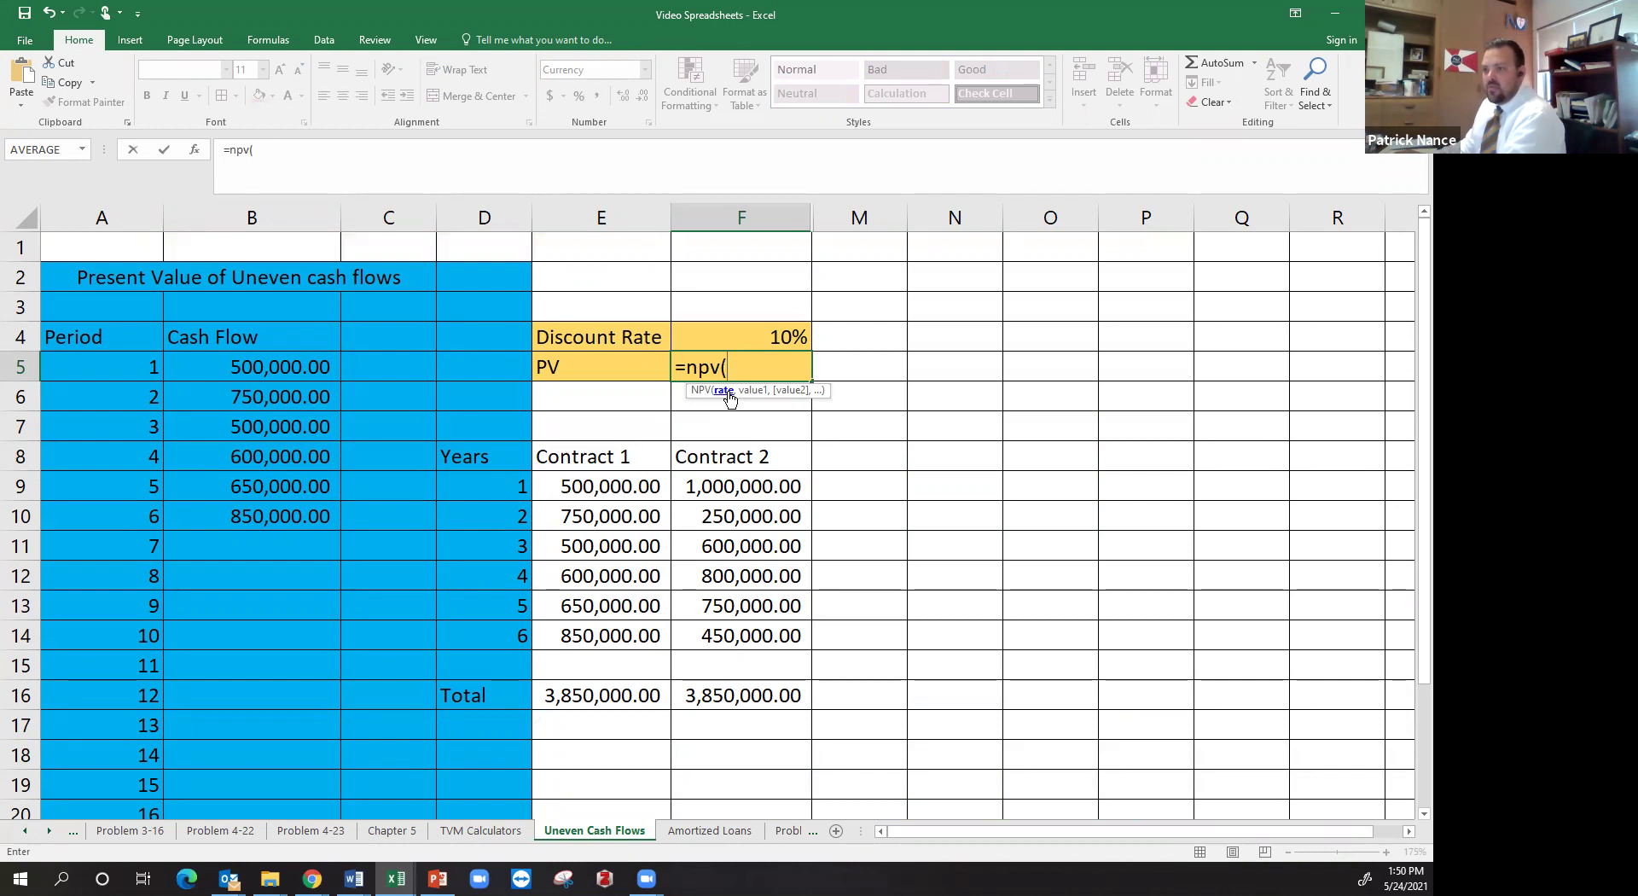
click(745, 336)
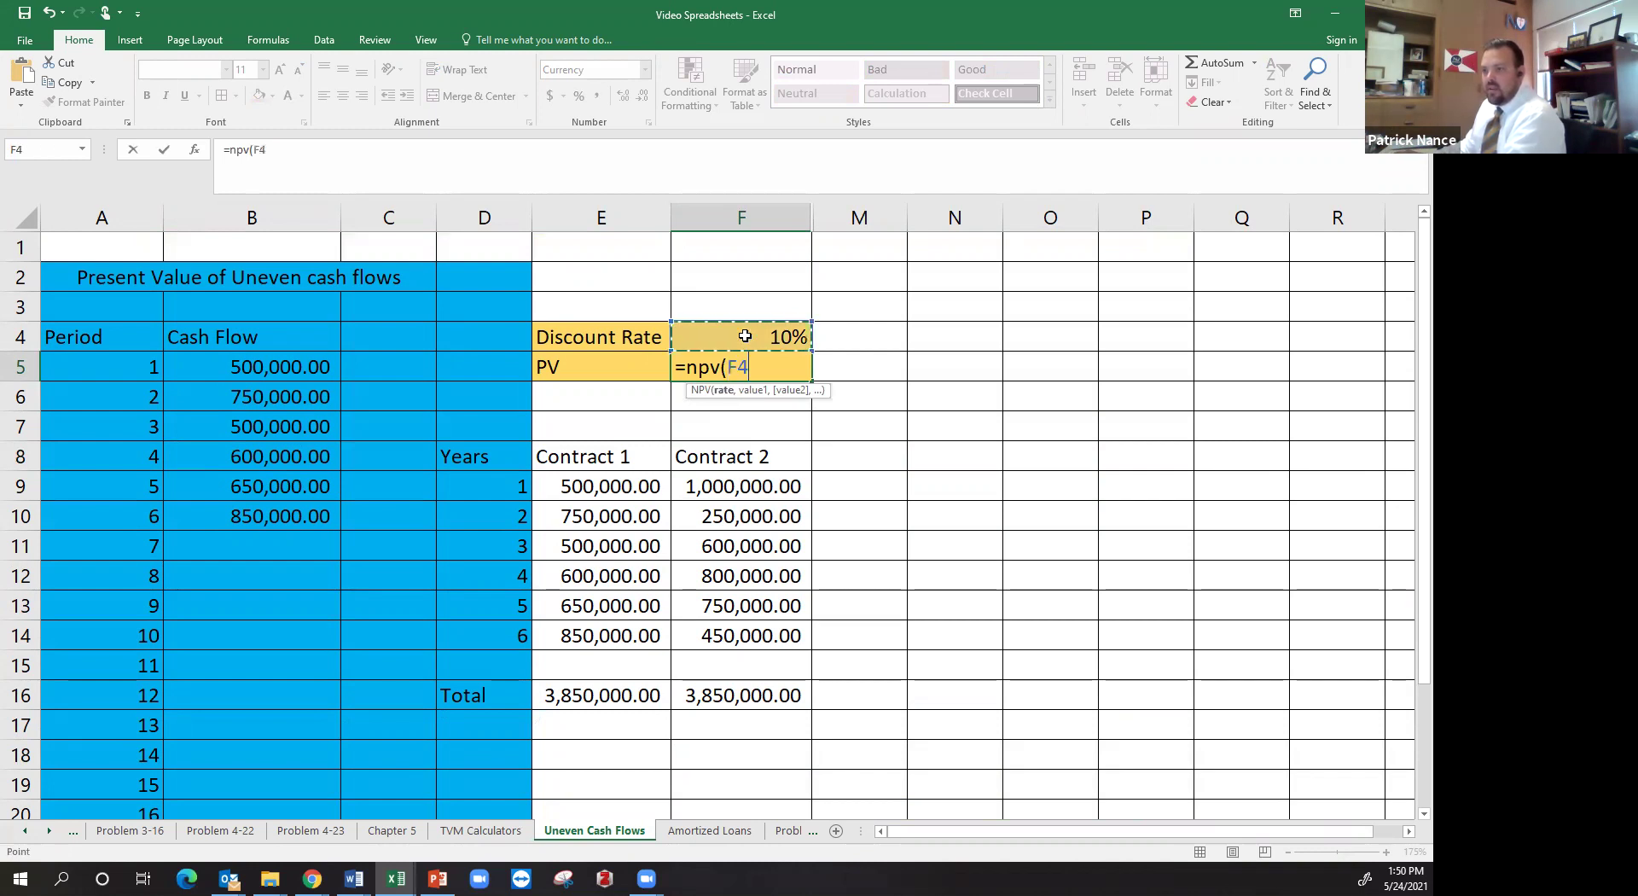
text(,)
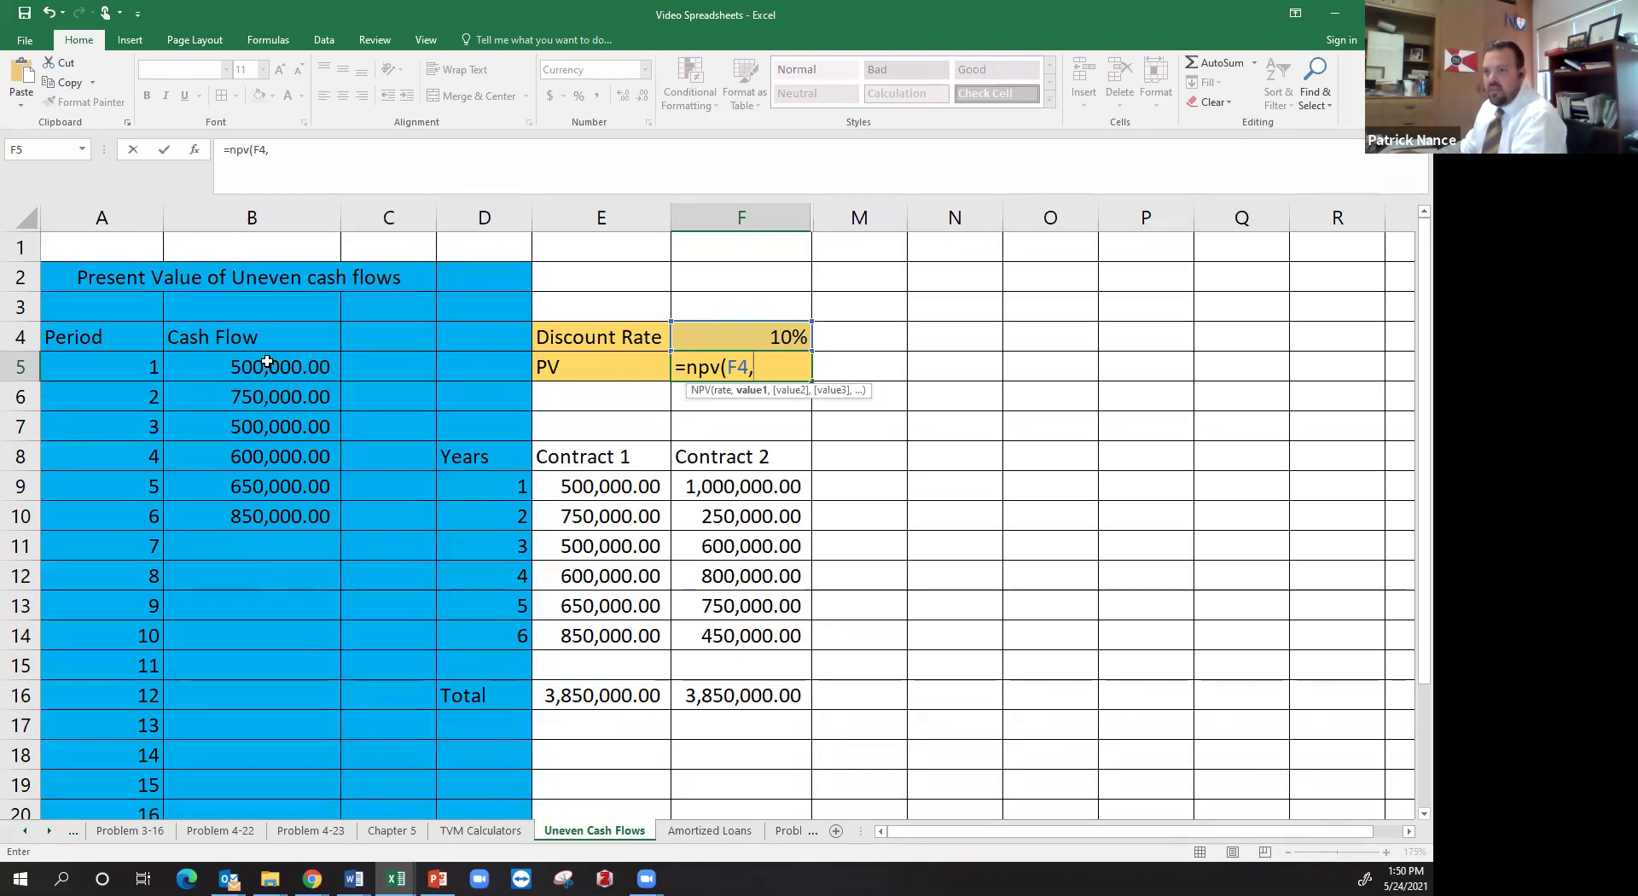
drag(268, 363, 248, 779)
scroll(321, 578, up, 2)
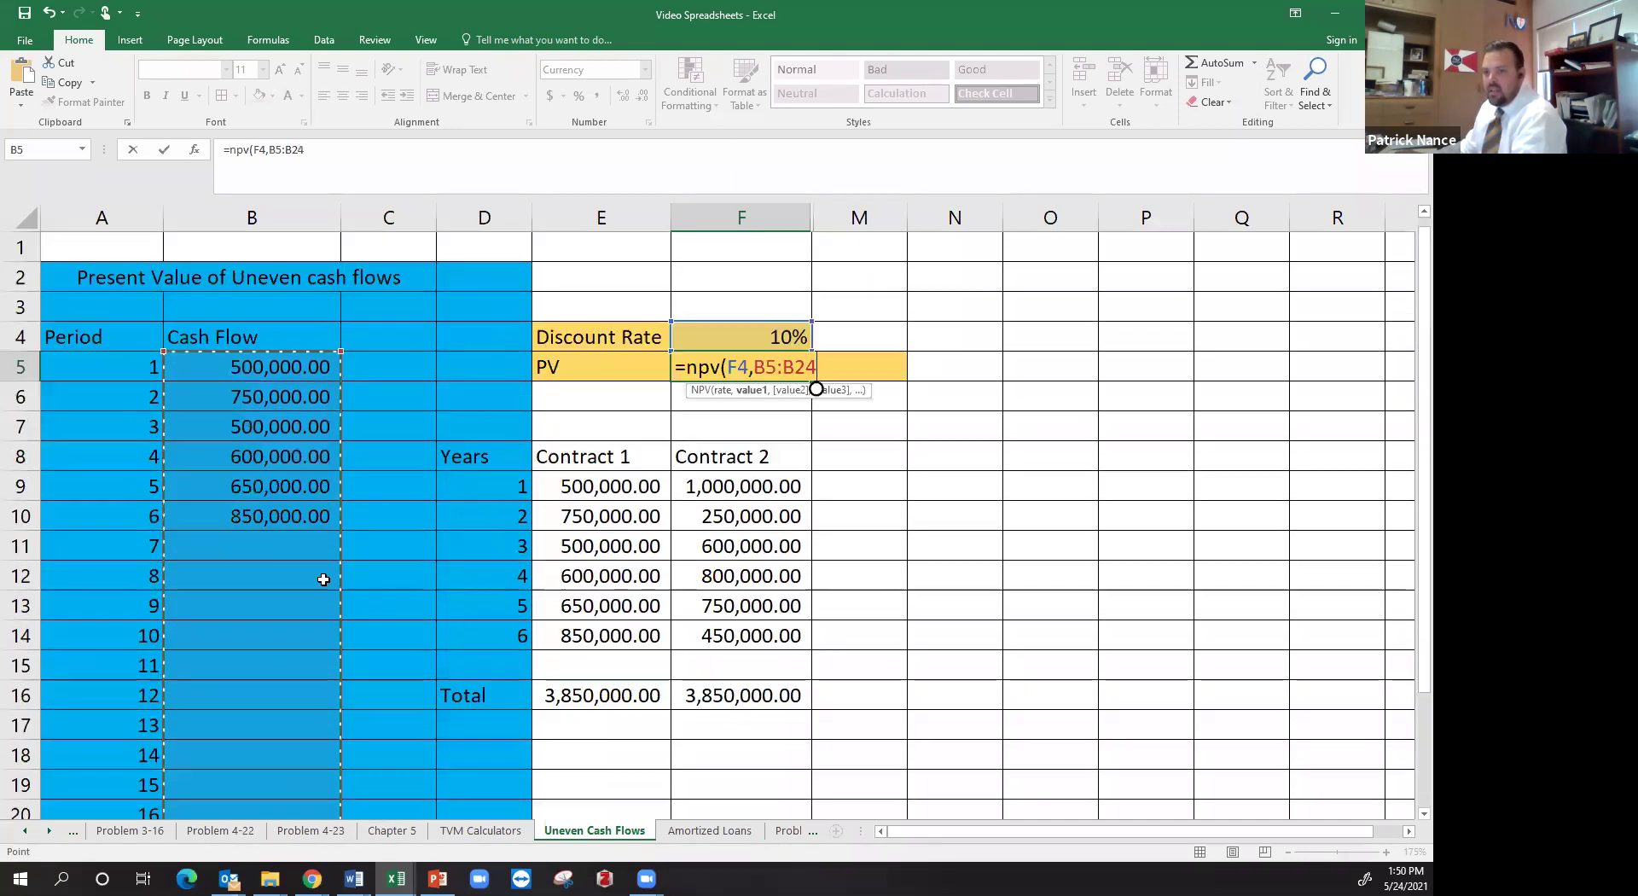
drag(317, 367, 313, 522)
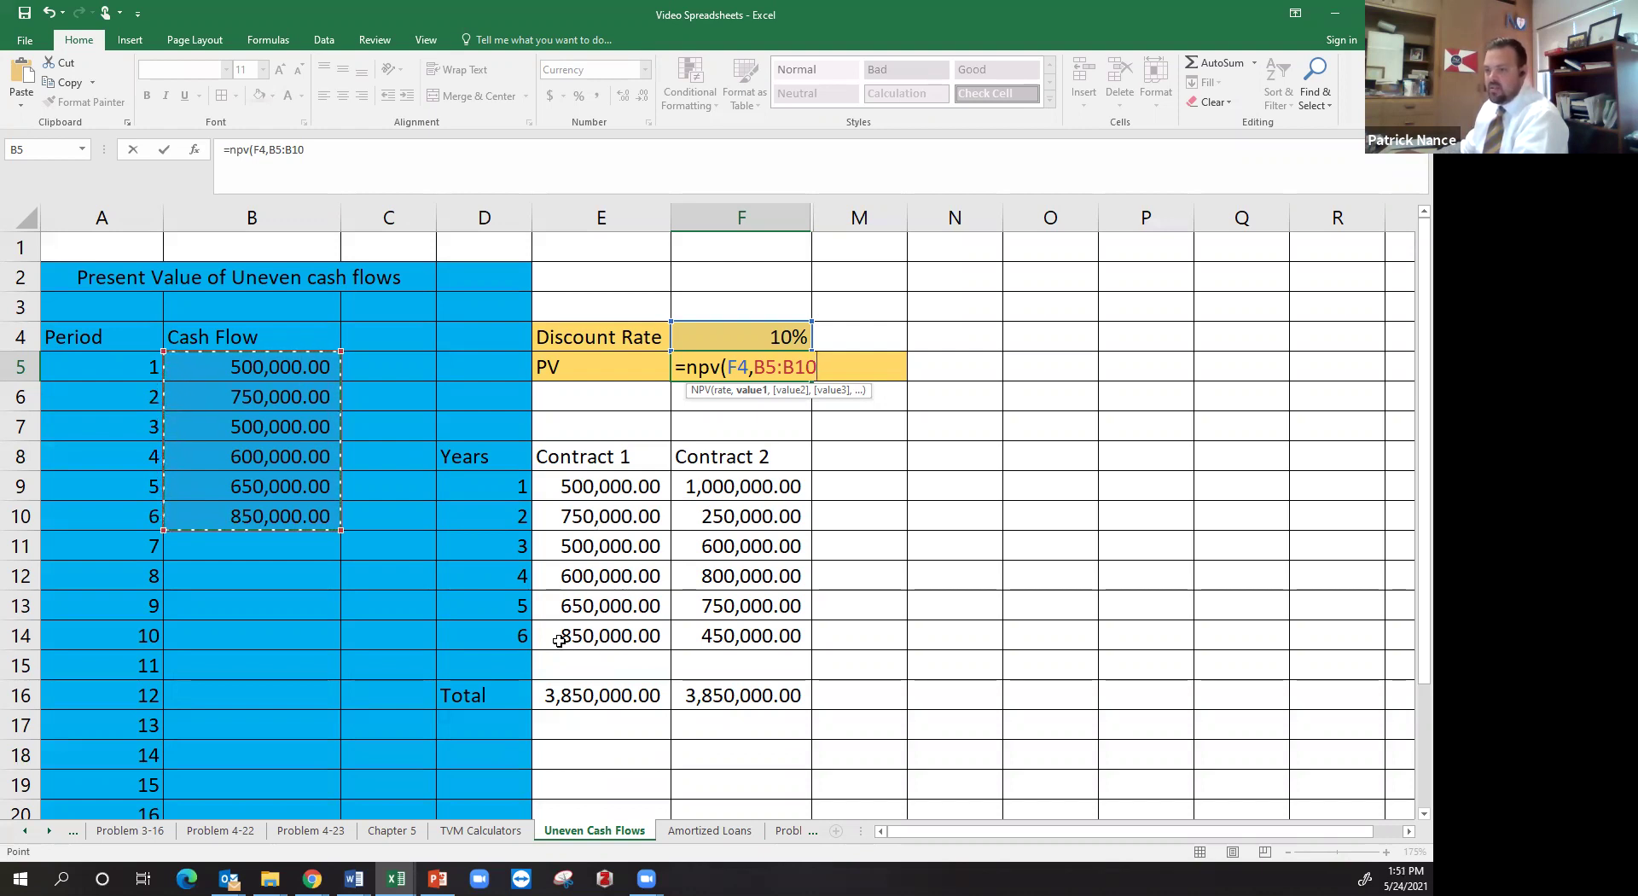
click(388, 150)
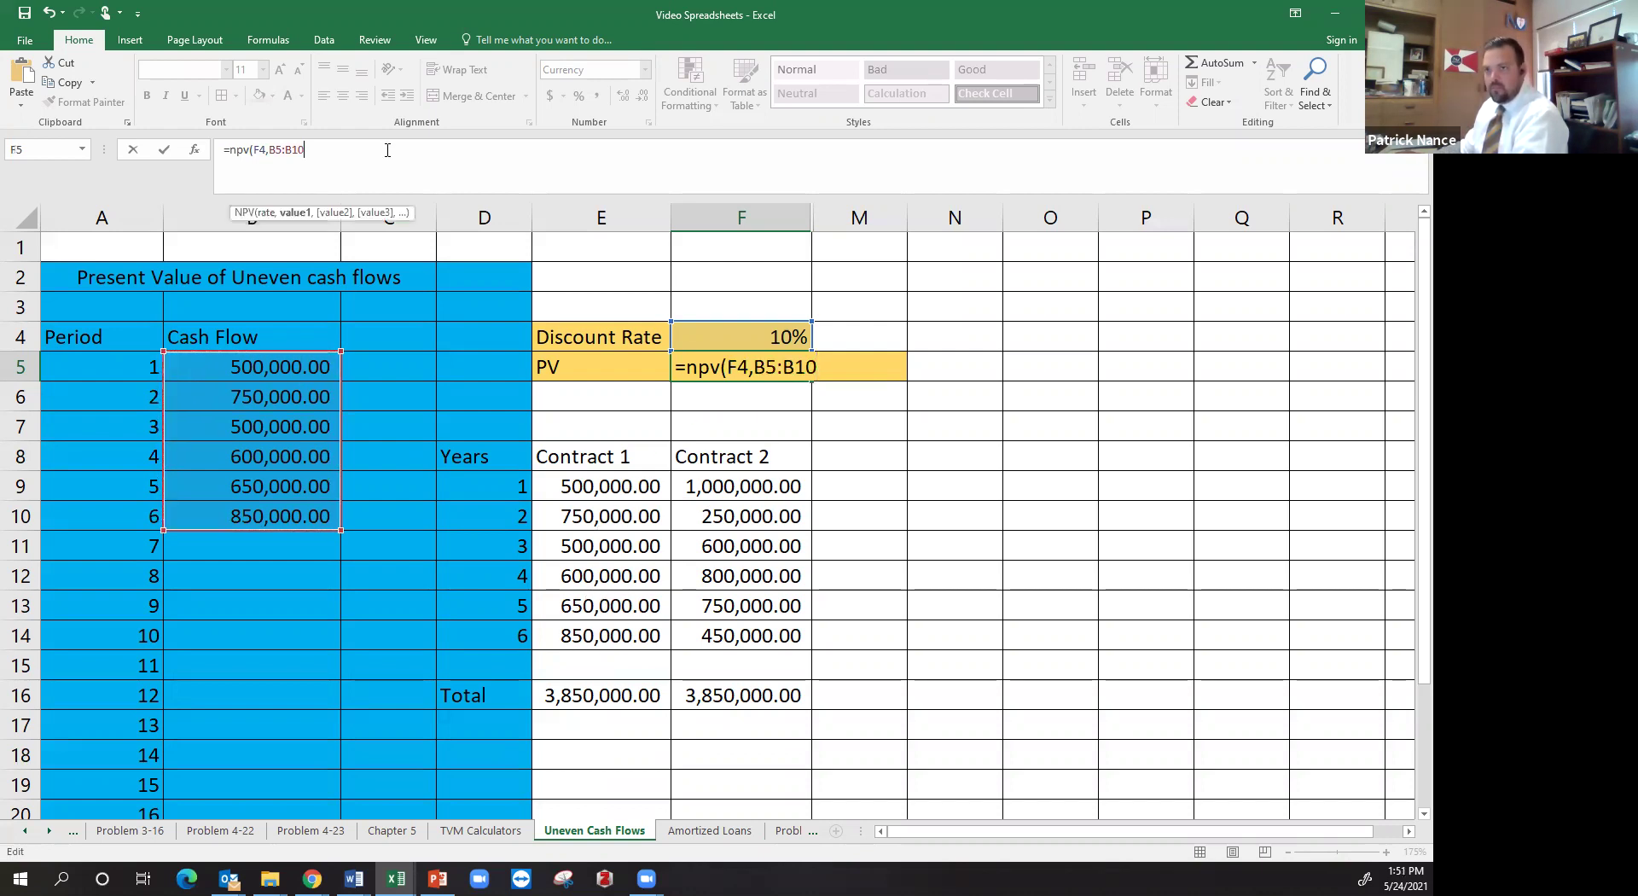
key(Return)
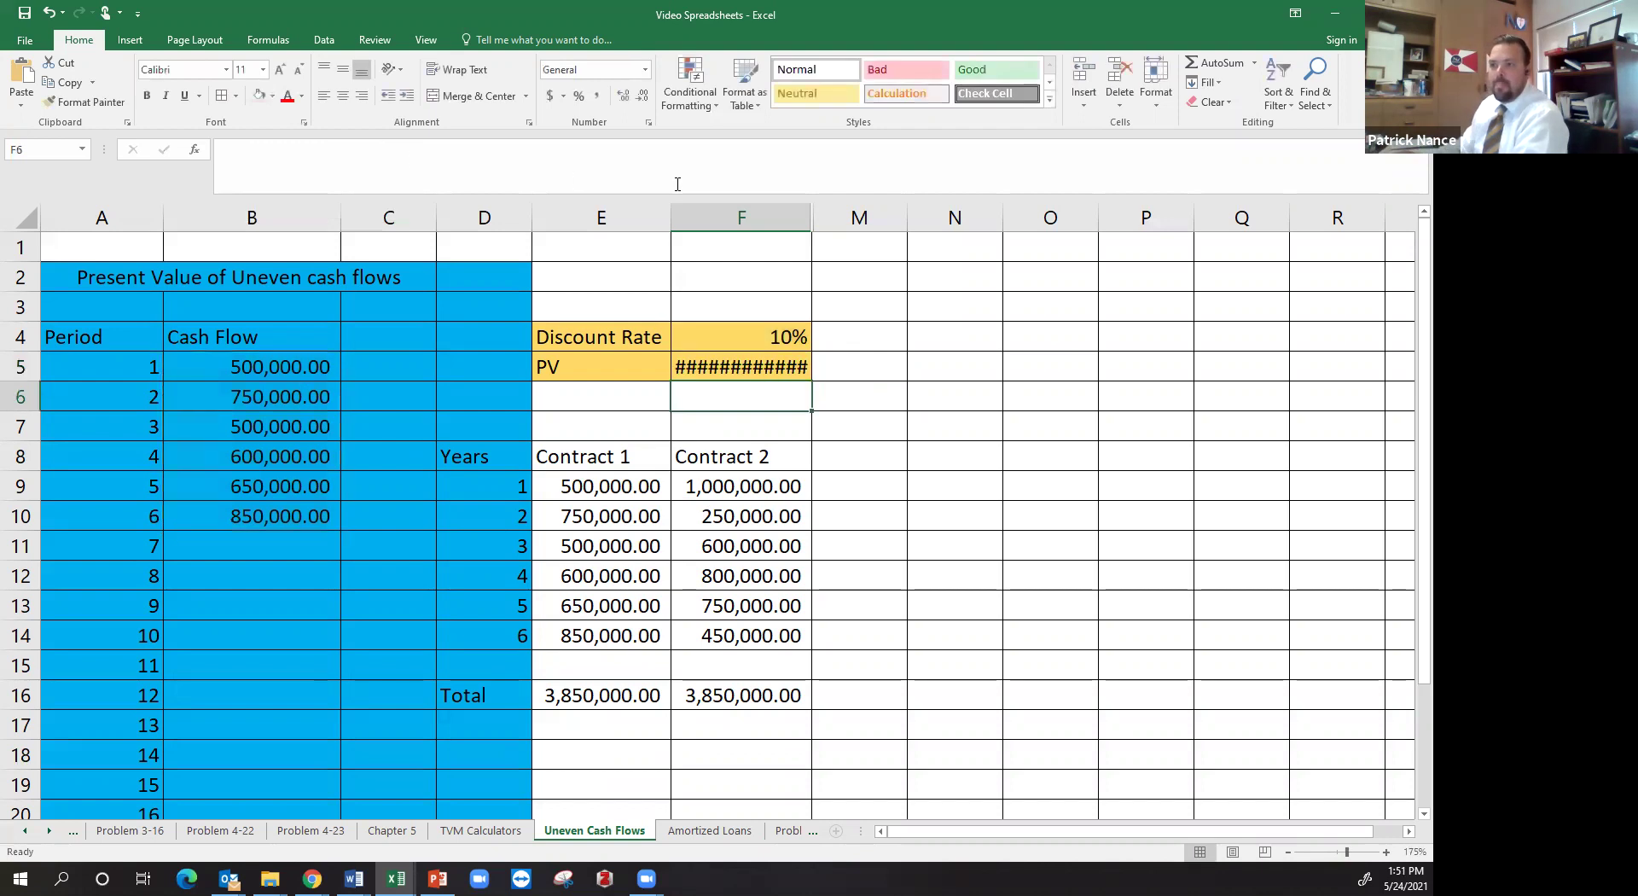
drag(809, 220, 833, 220)
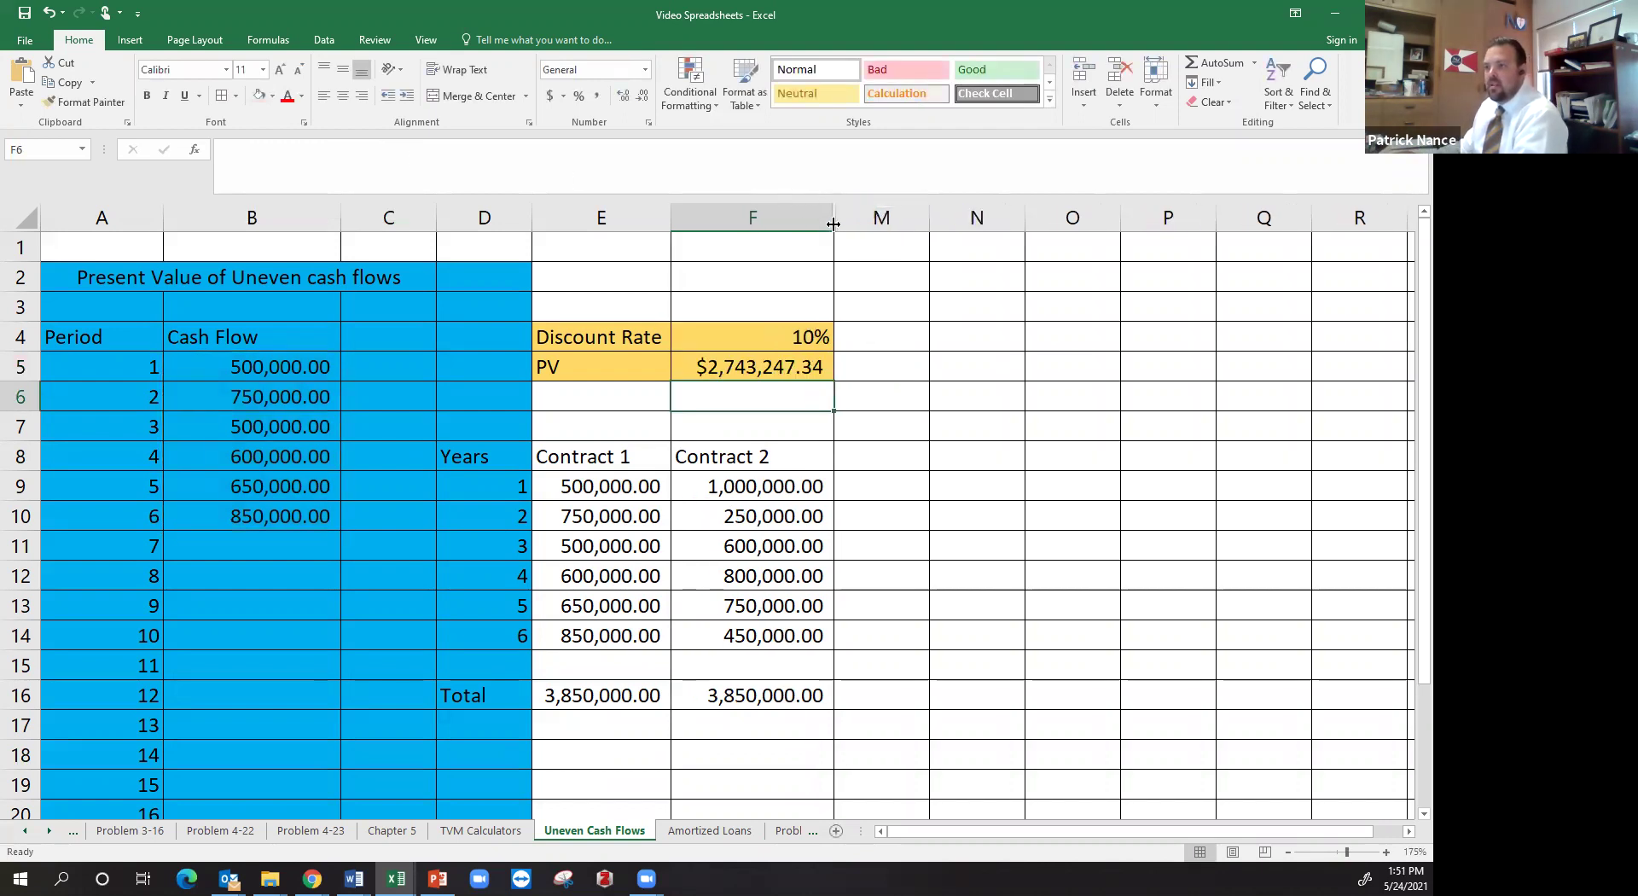
Check the PV formula in F5 against the Contract 1 cash flows in B5:B10
click(772, 369)
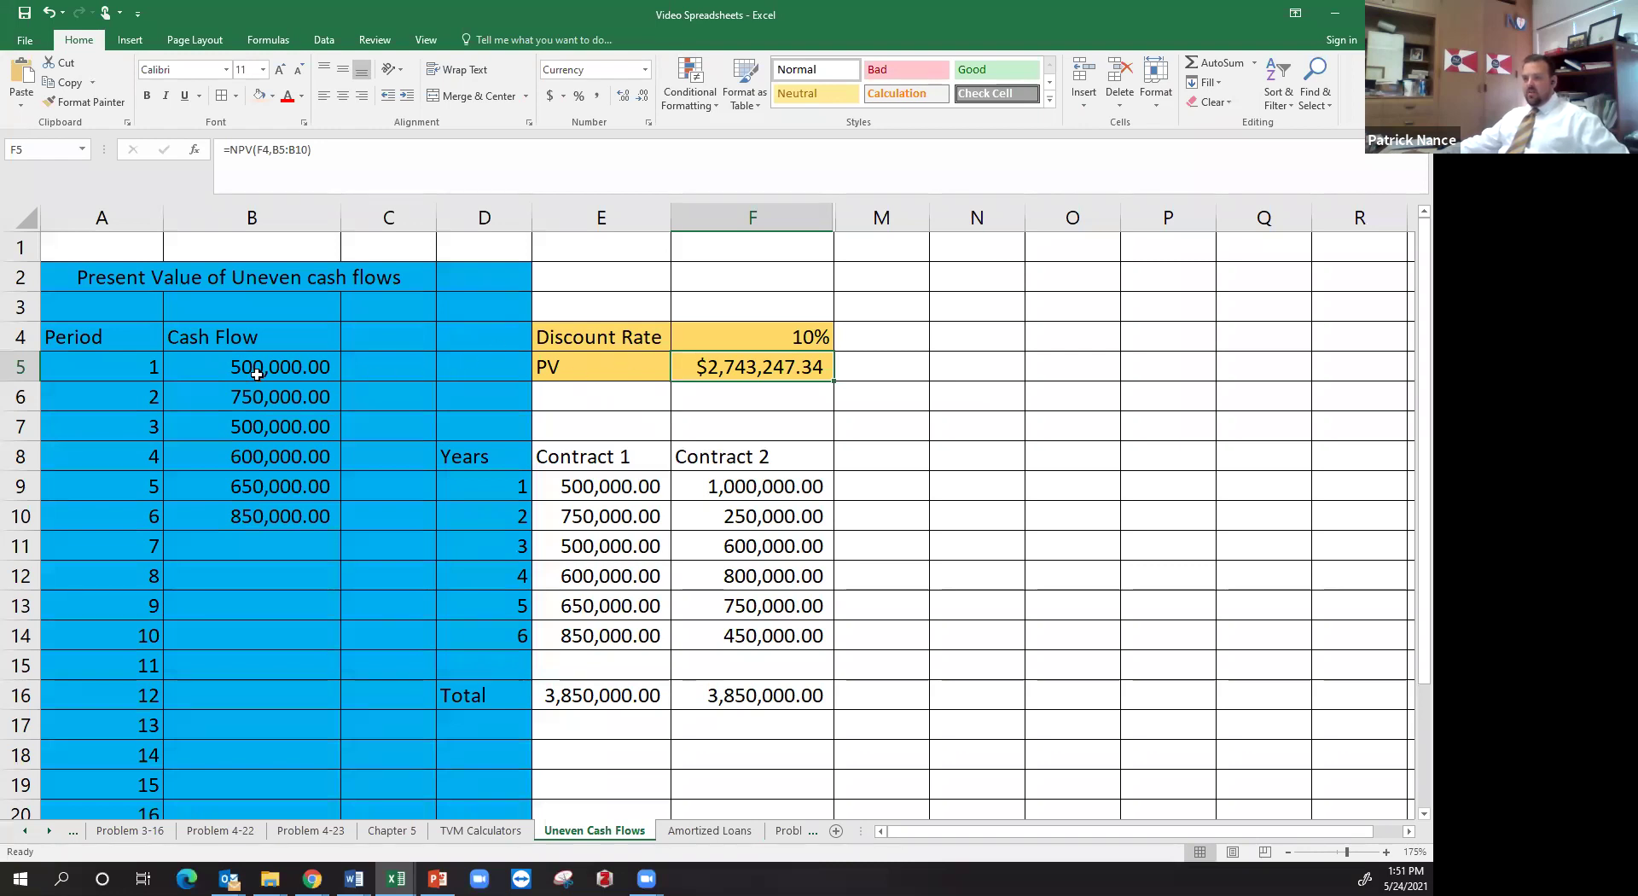
drag(257, 374, 282, 516)
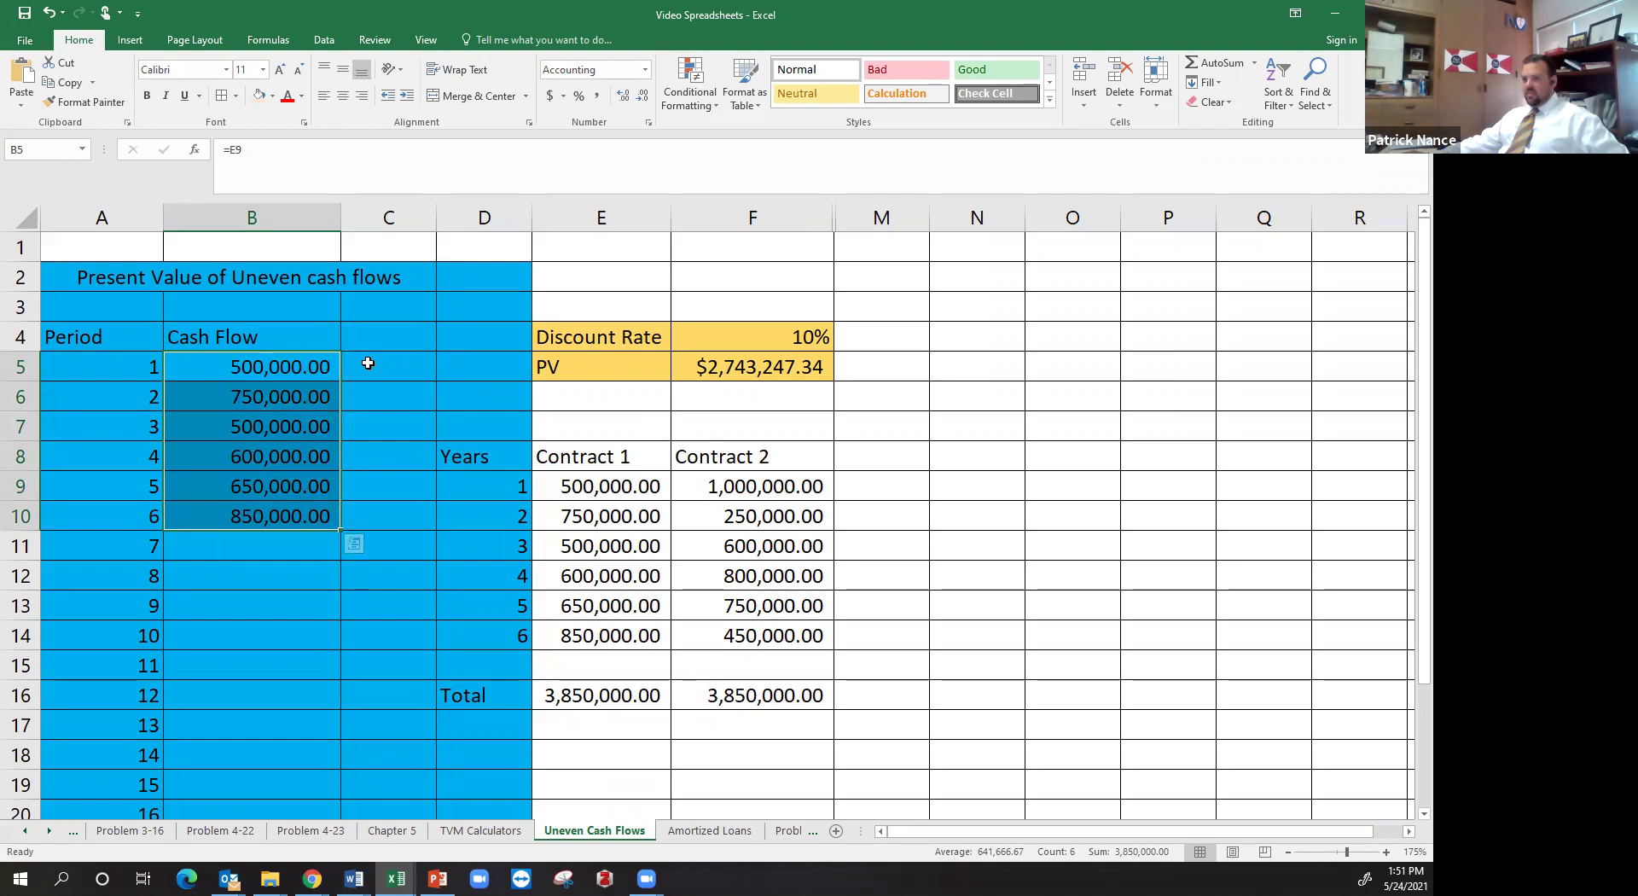
drag(368, 363, 386, 523)
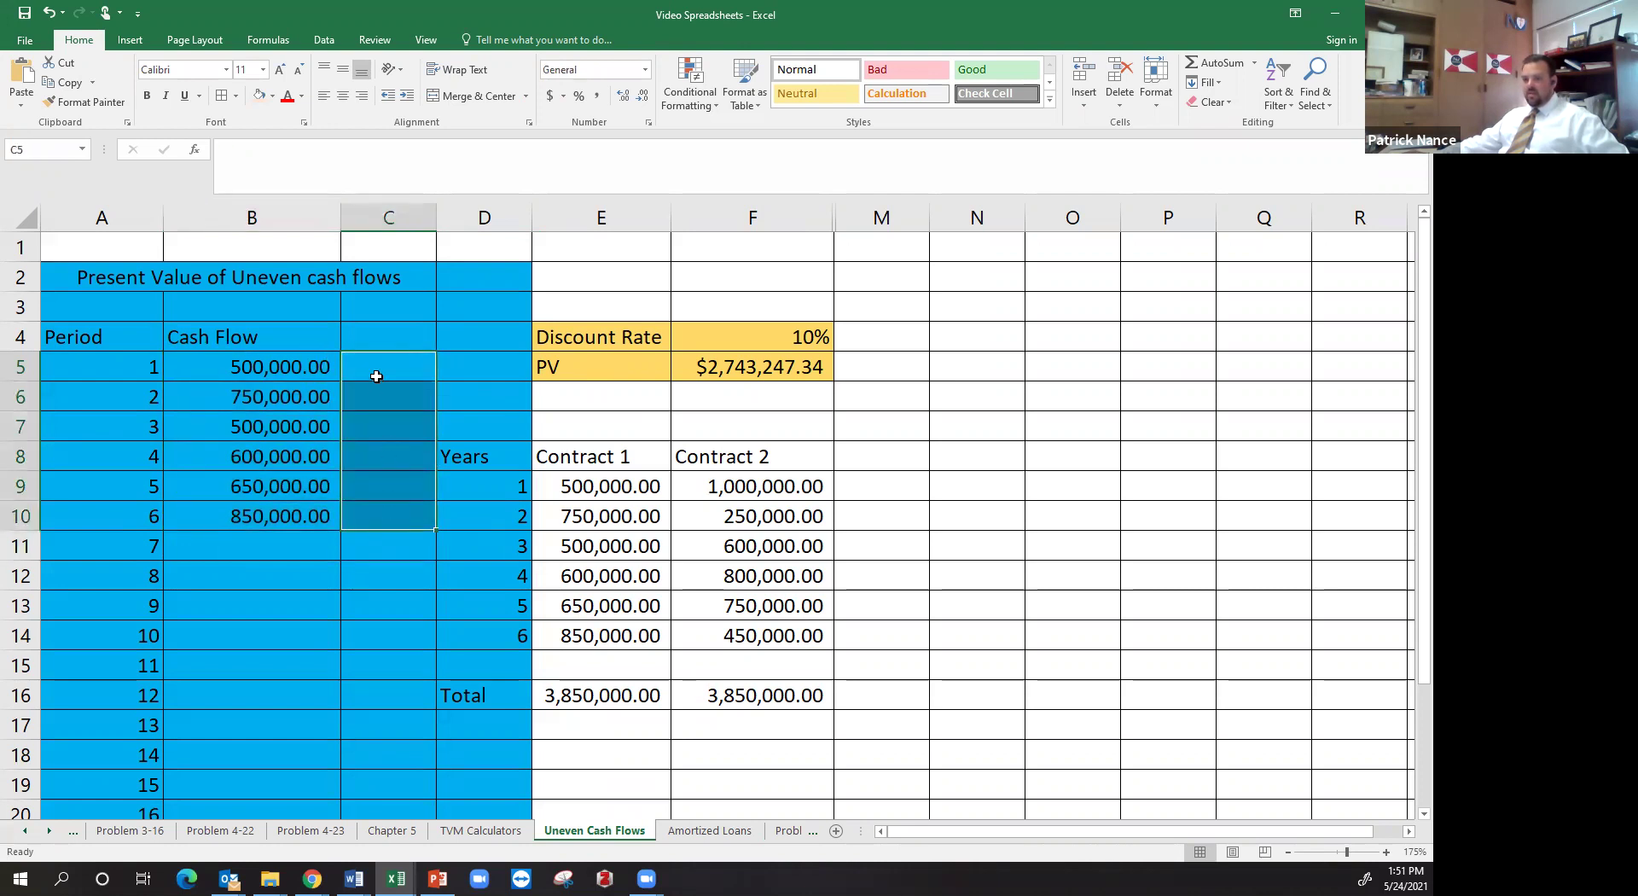
click(722, 365)
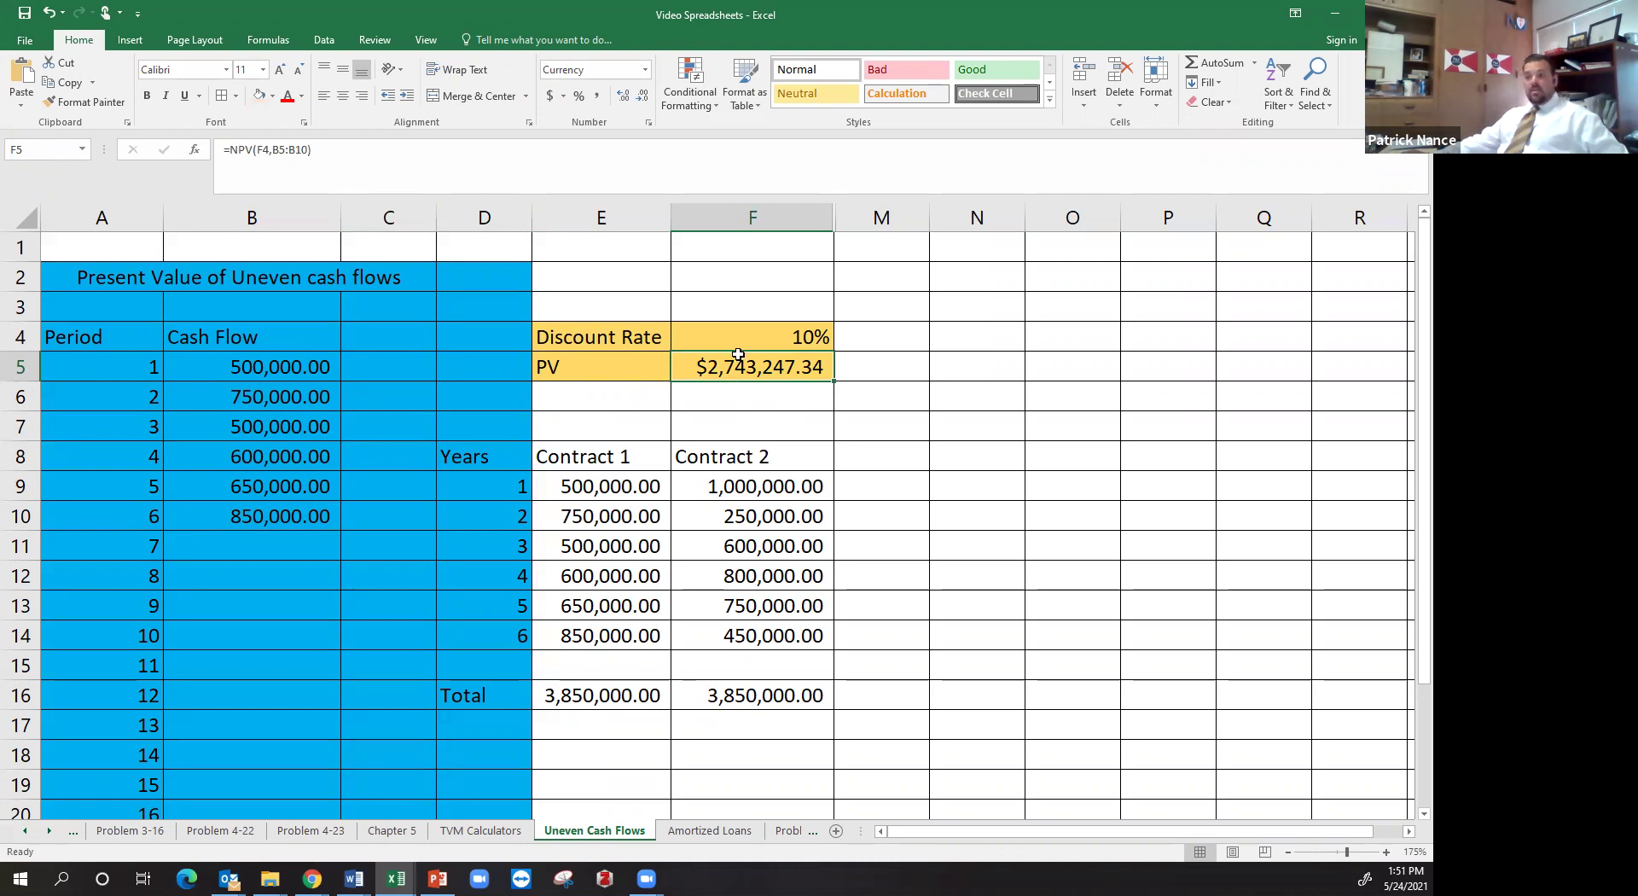
Relink Cash Flow cell B5 to Contract 2's first payment in F9 and fill the formula down to B10
drag(724, 488, 749, 627)
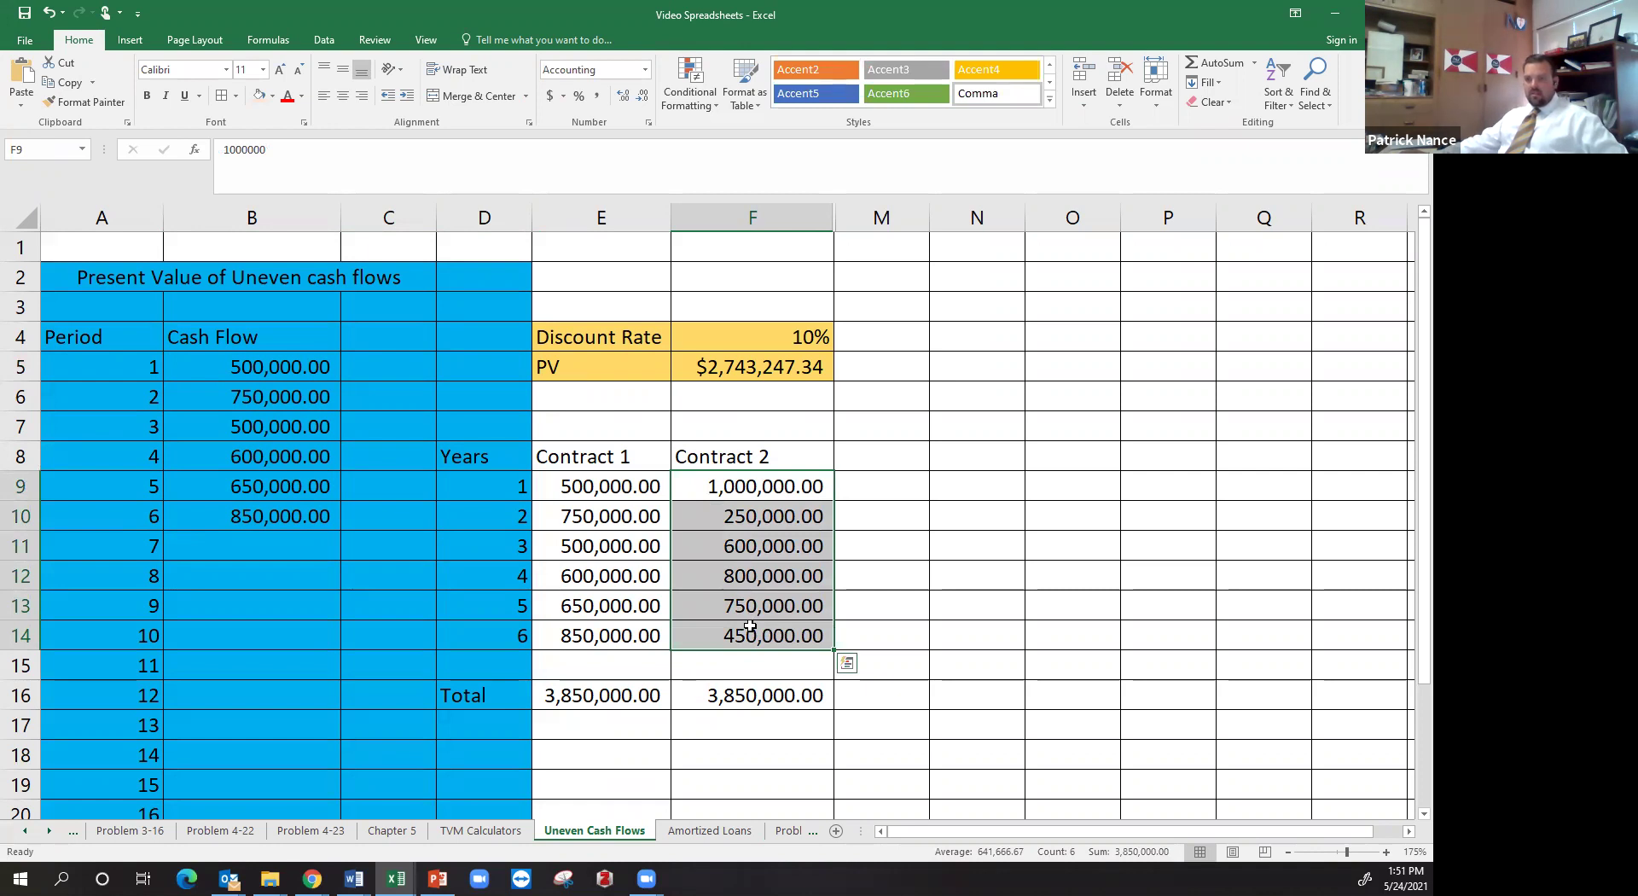
click(311, 366)
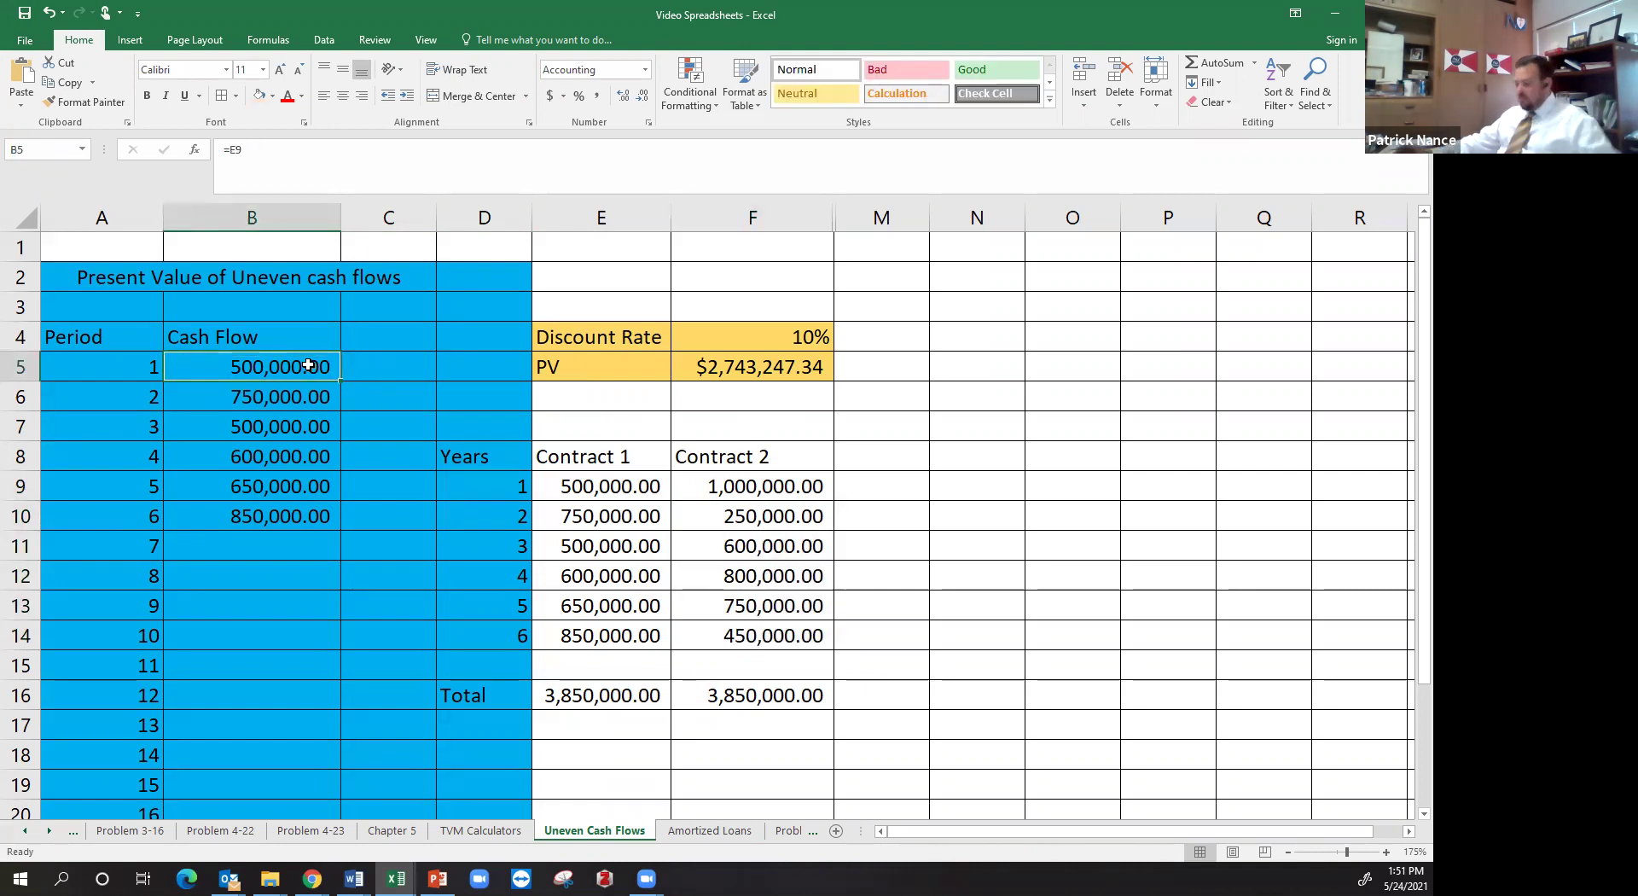
double_click(311, 365)
key(BackSpace)
key(BackSpace)
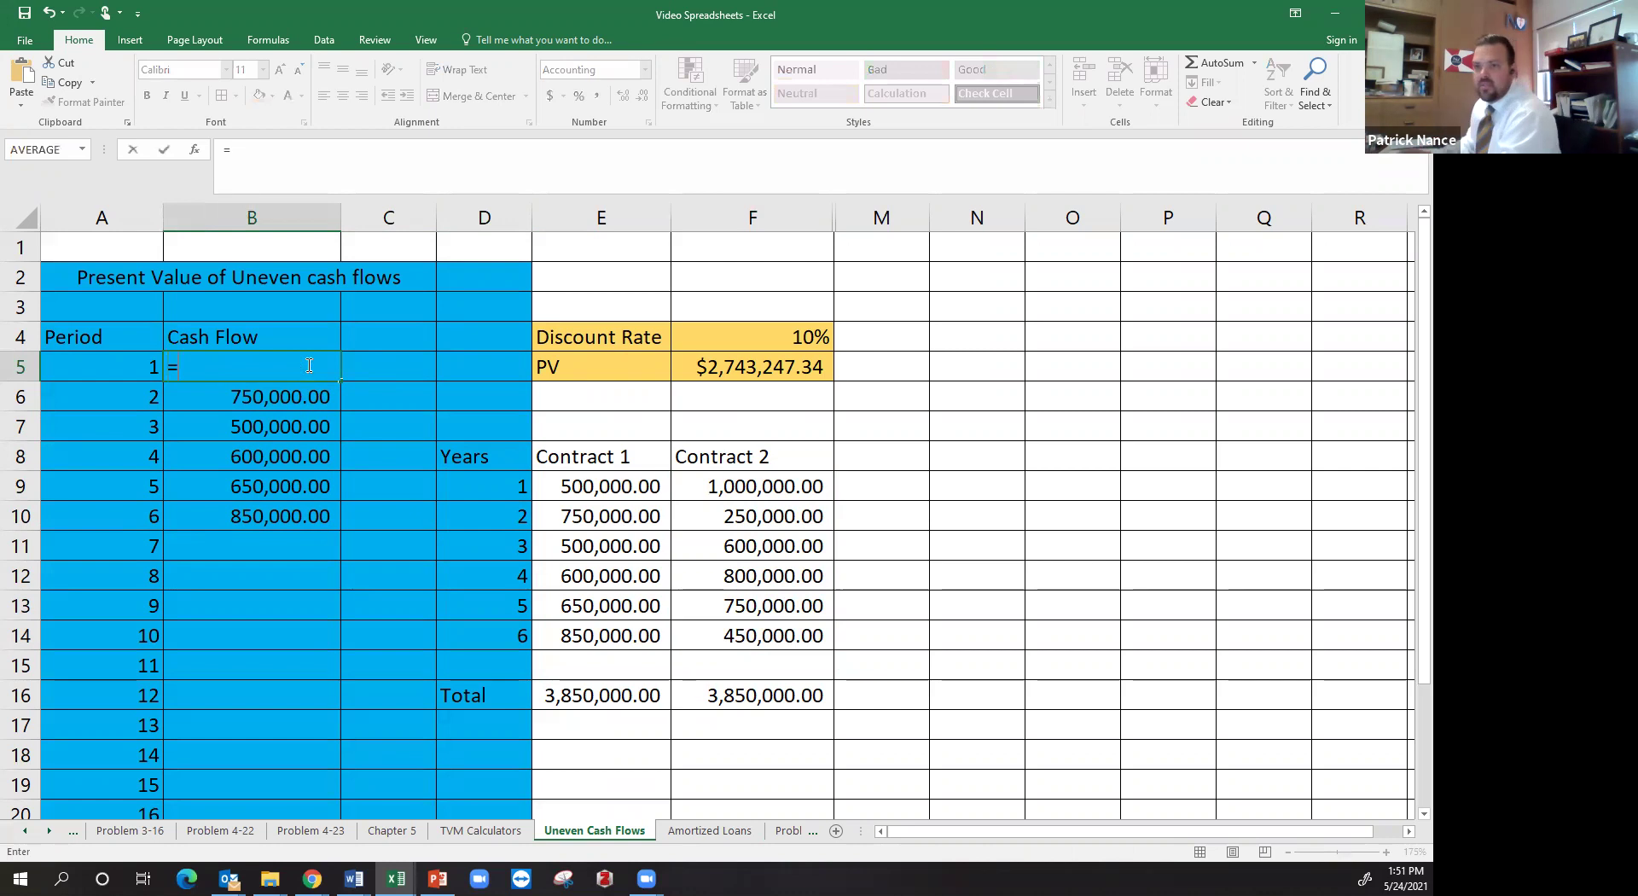
click(741, 478)
key(Return)
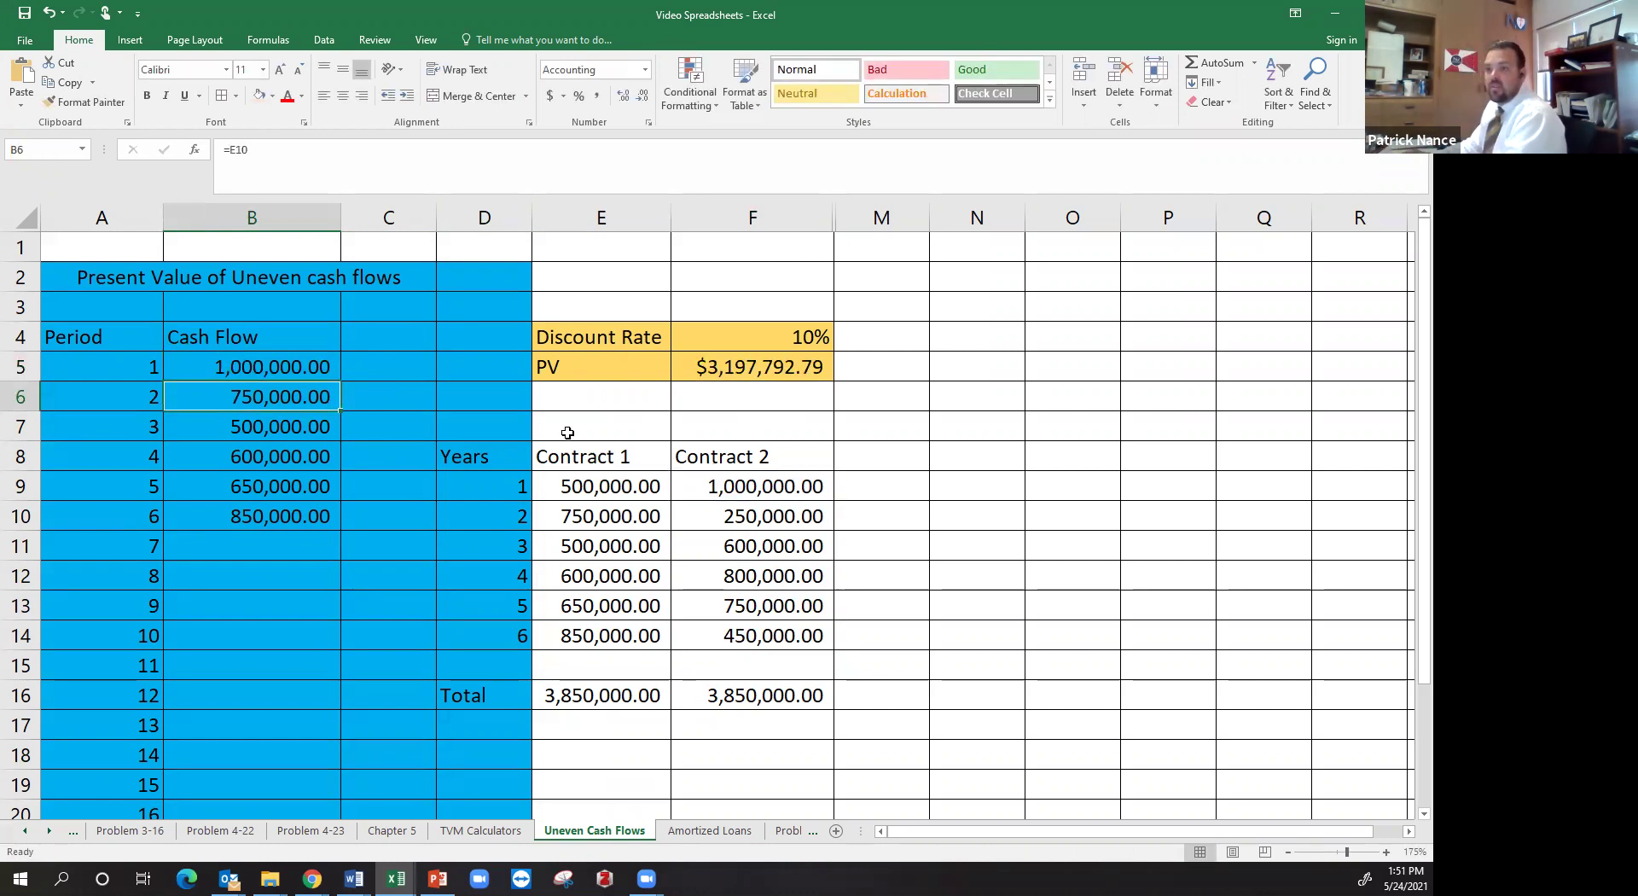
click(331, 370)
drag(341, 381, 343, 525)
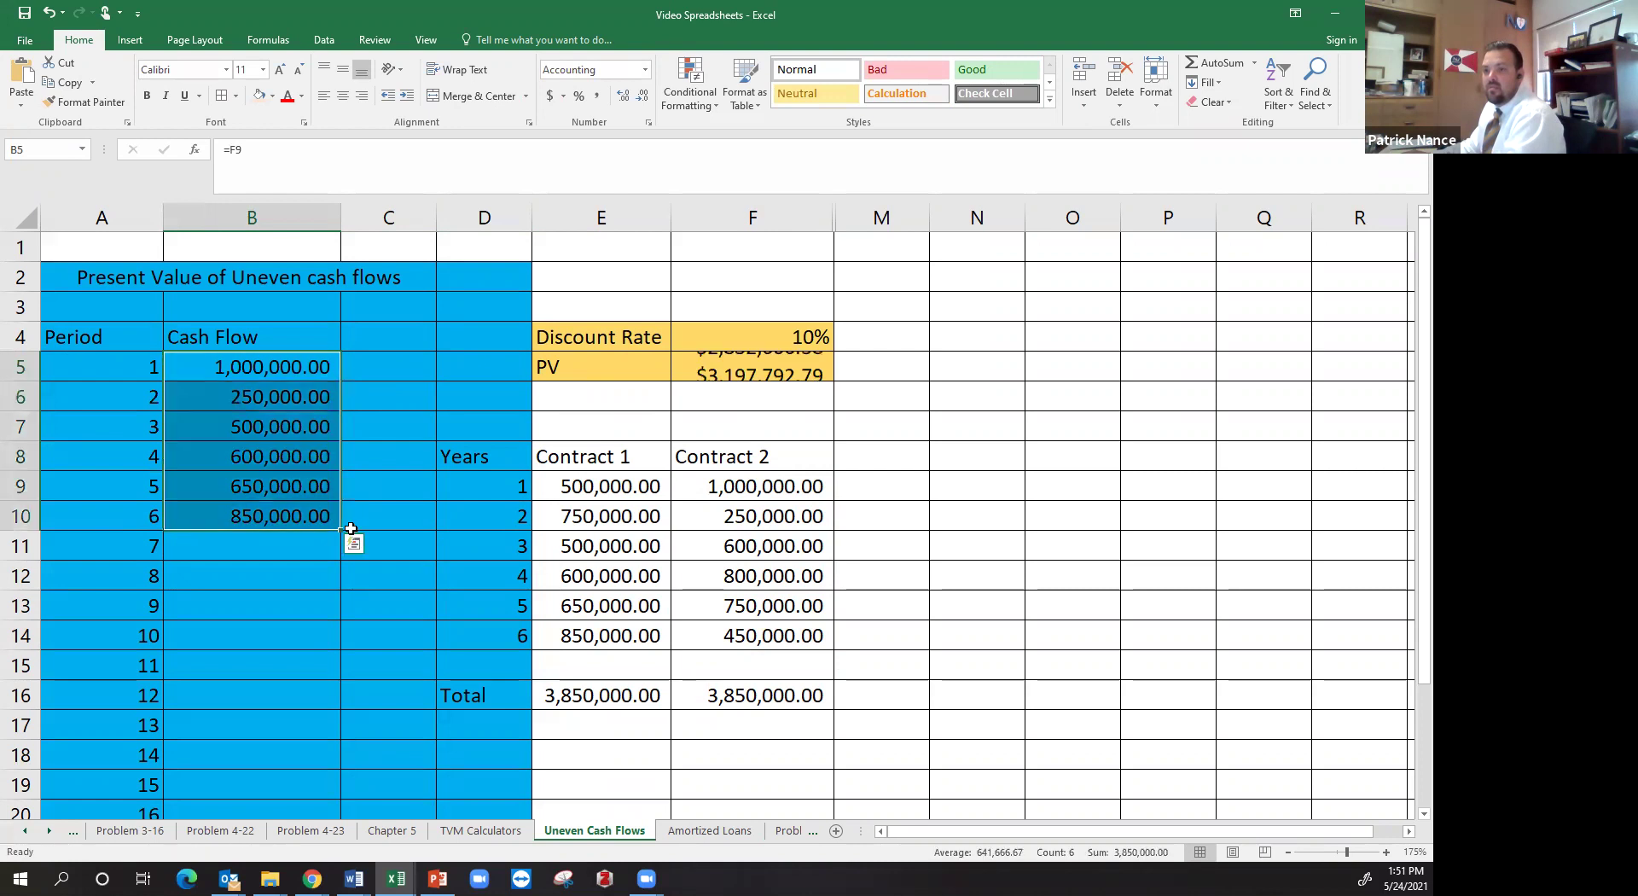
Examine the Contract 2 present value in F5 alongside its early yearly payments, starting with F9
click(738, 367)
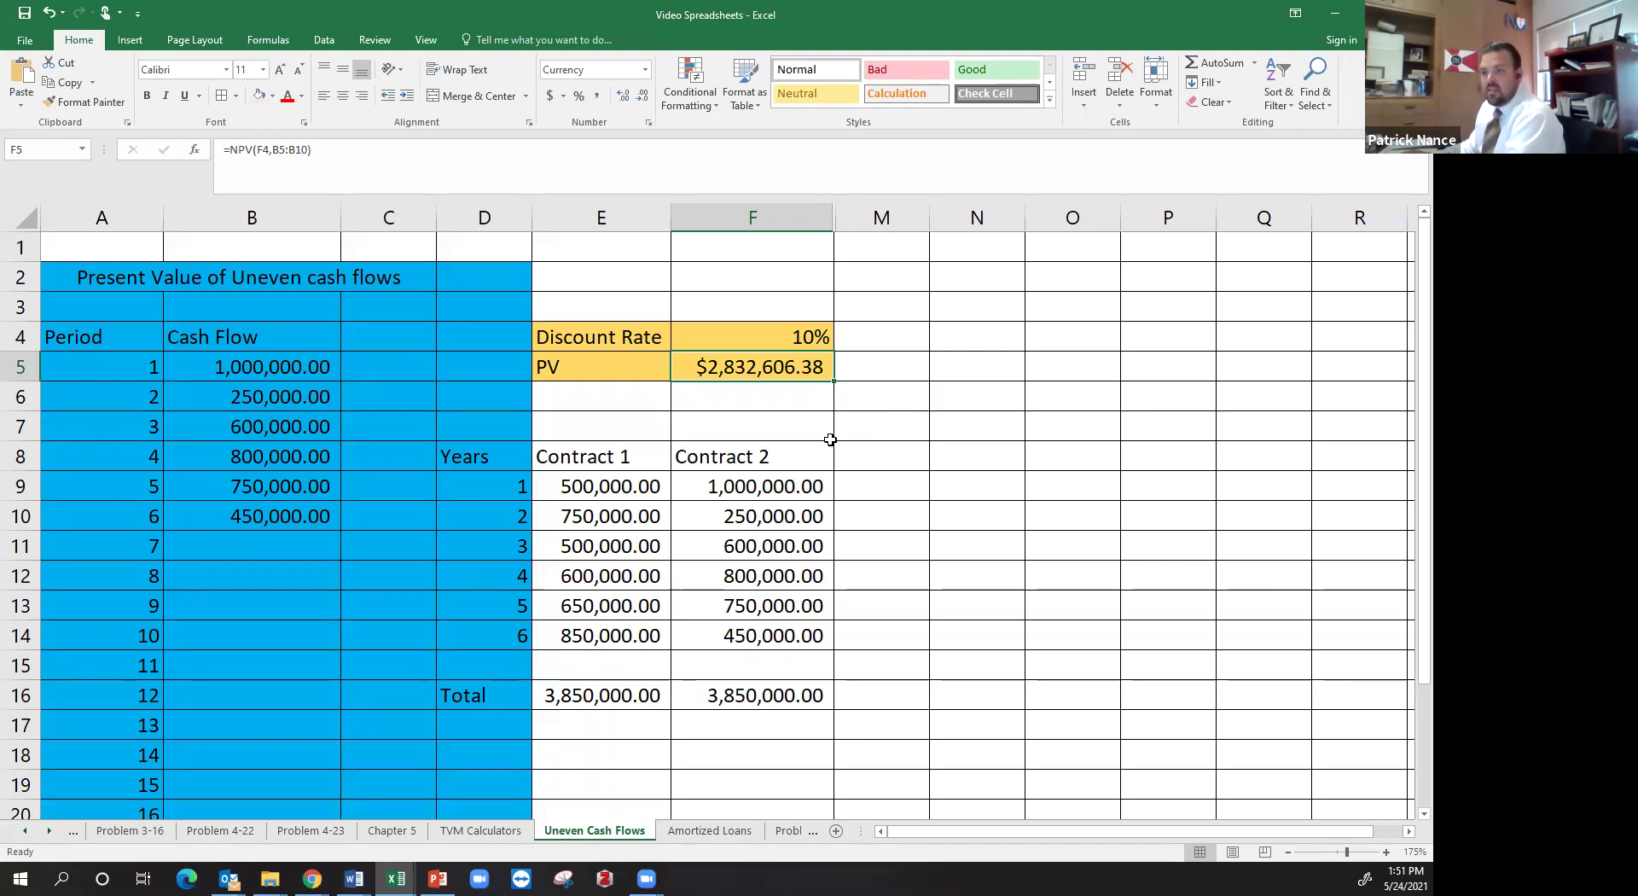
drag(753, 487, 759, 576)
click(750, 497)
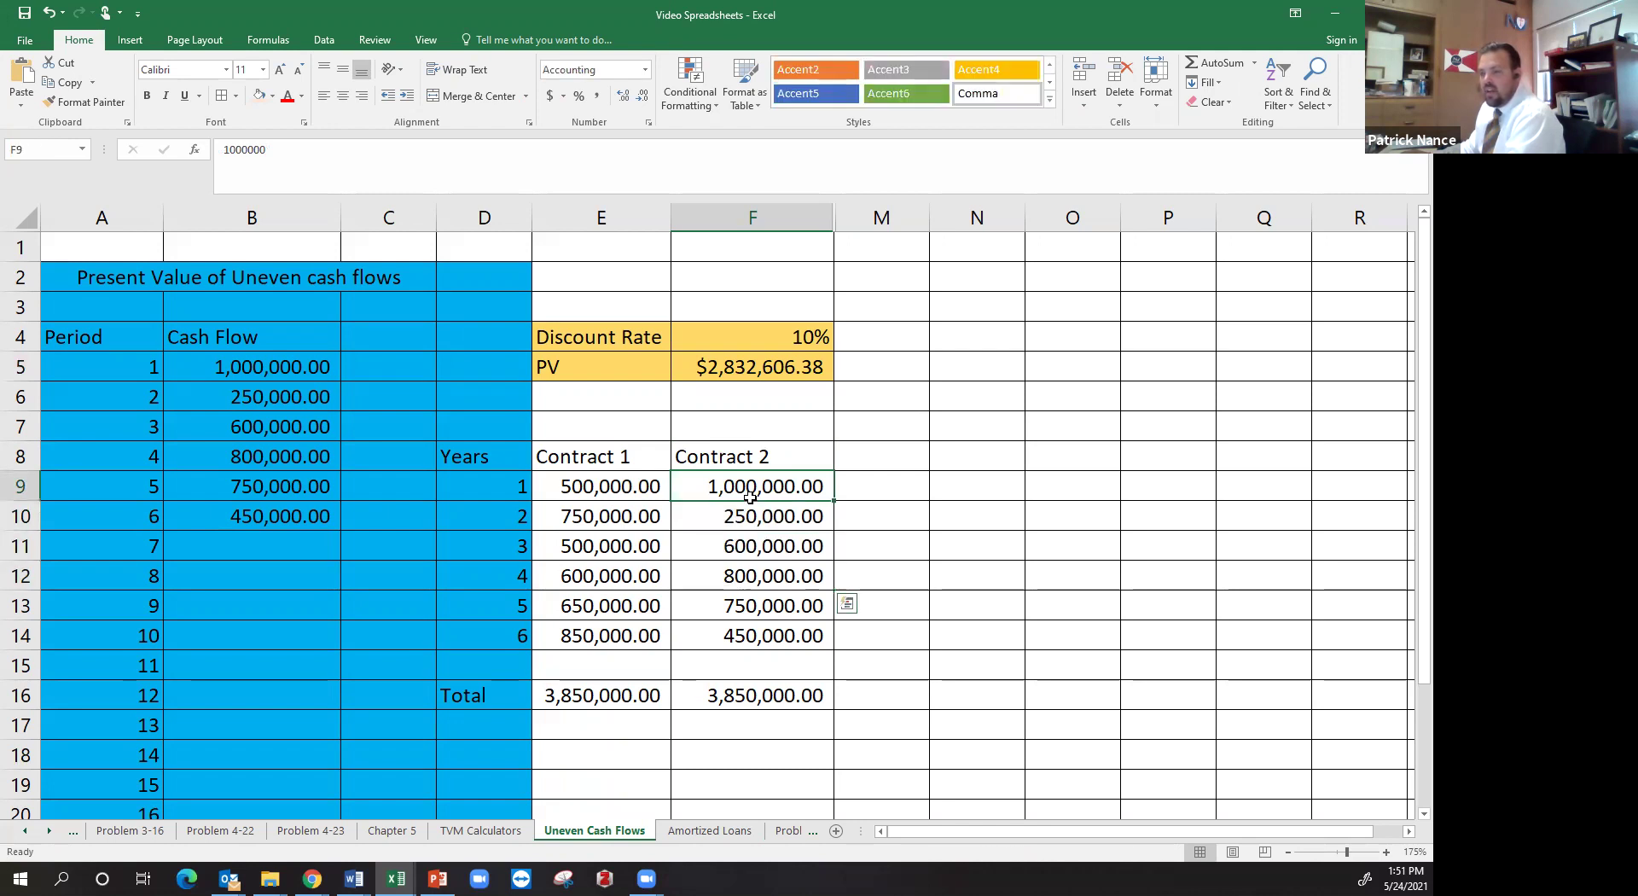
drag(753, 496, 805, 477)
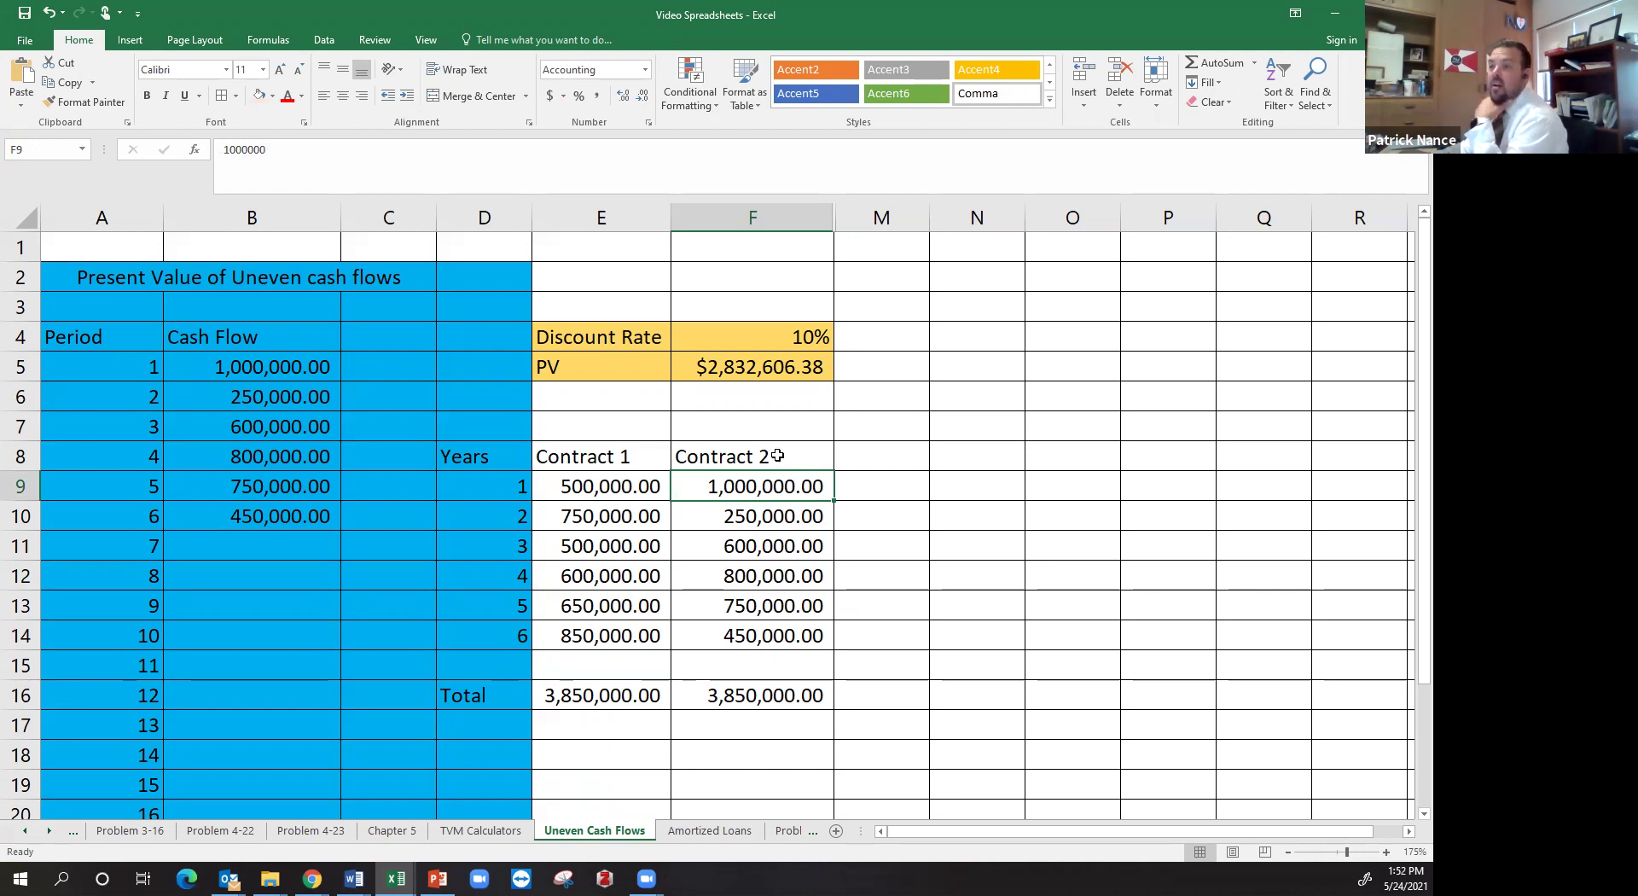
click(771, 394)
click(736, 368)
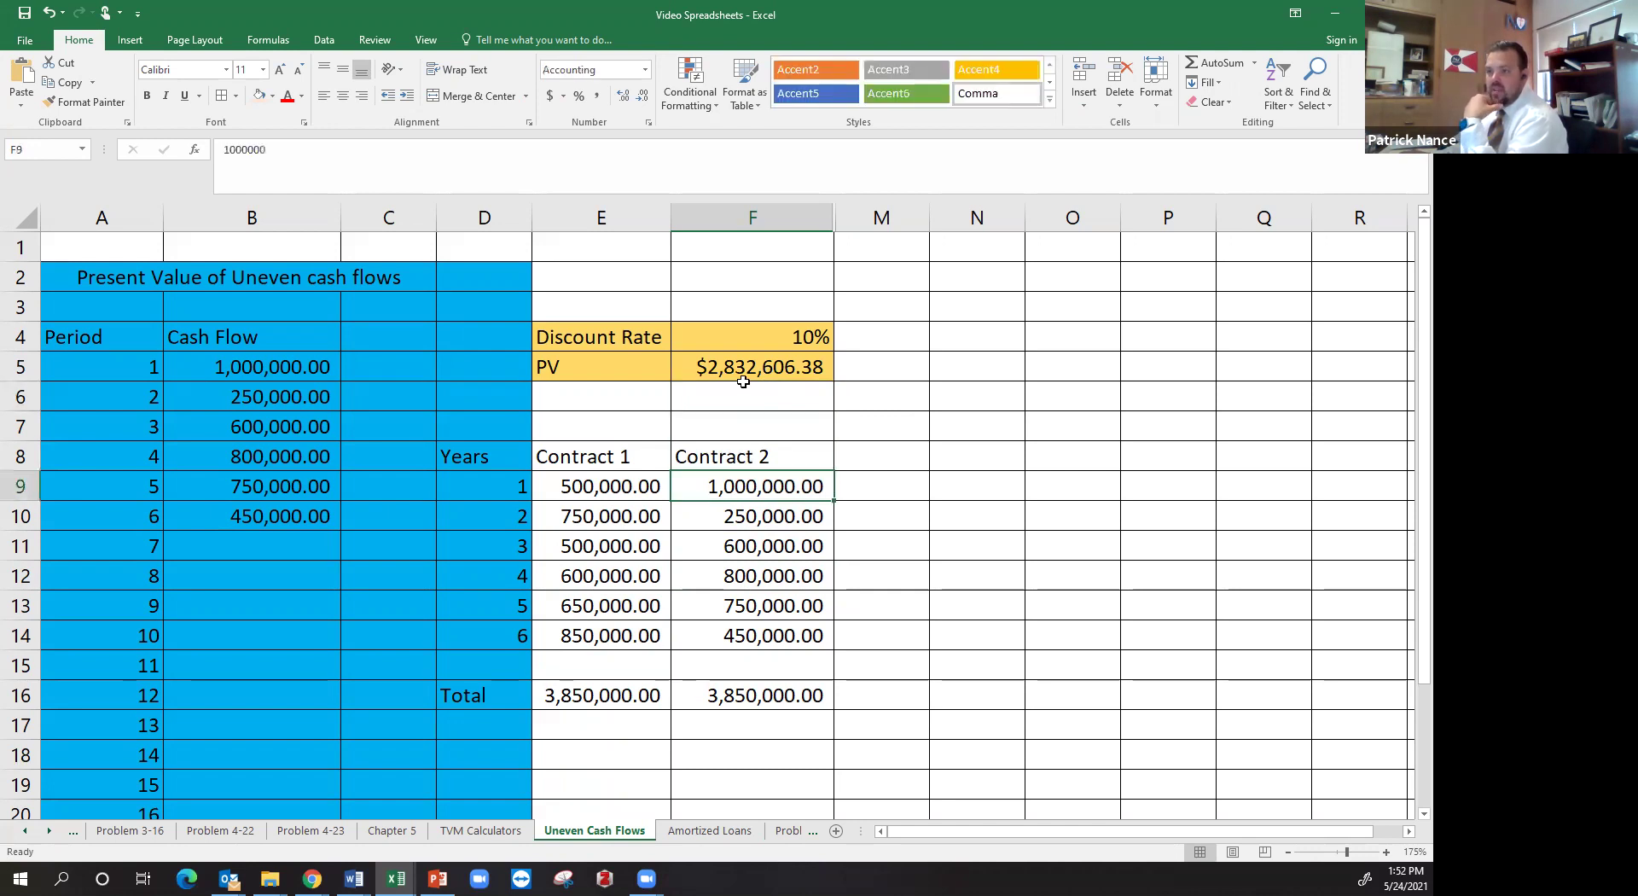